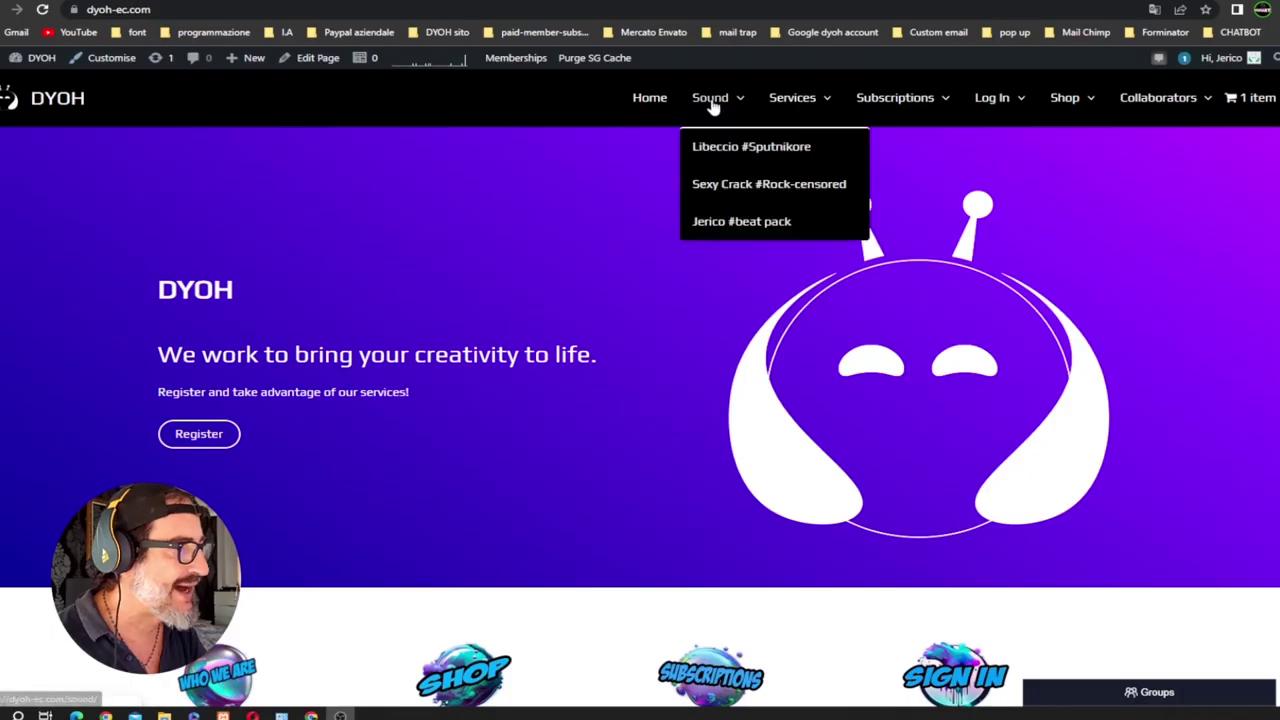
Look over the services on the home page and open The Production Mechanic page.
{"action": "mouse_move", "coordinate": [800, 94]}
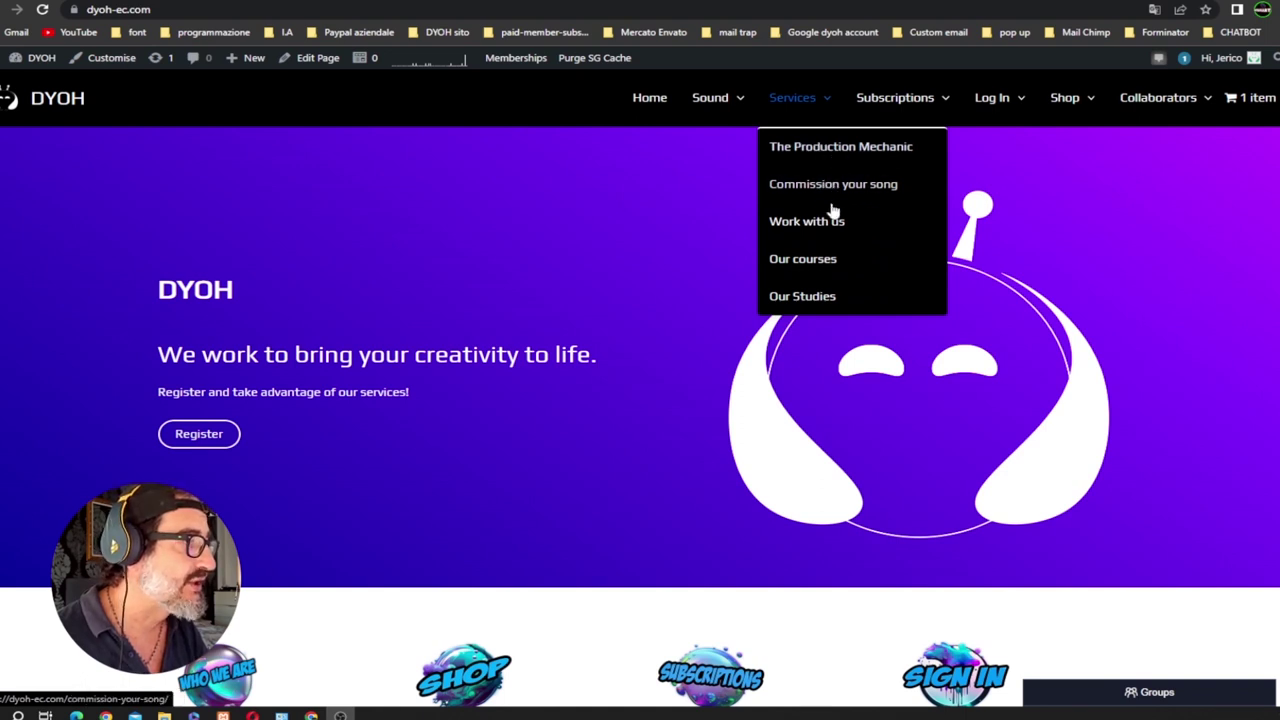
{"action": "scroll", "coordinate": [697, 380], "scroll_direction": "down", "scroll_amount": 6}
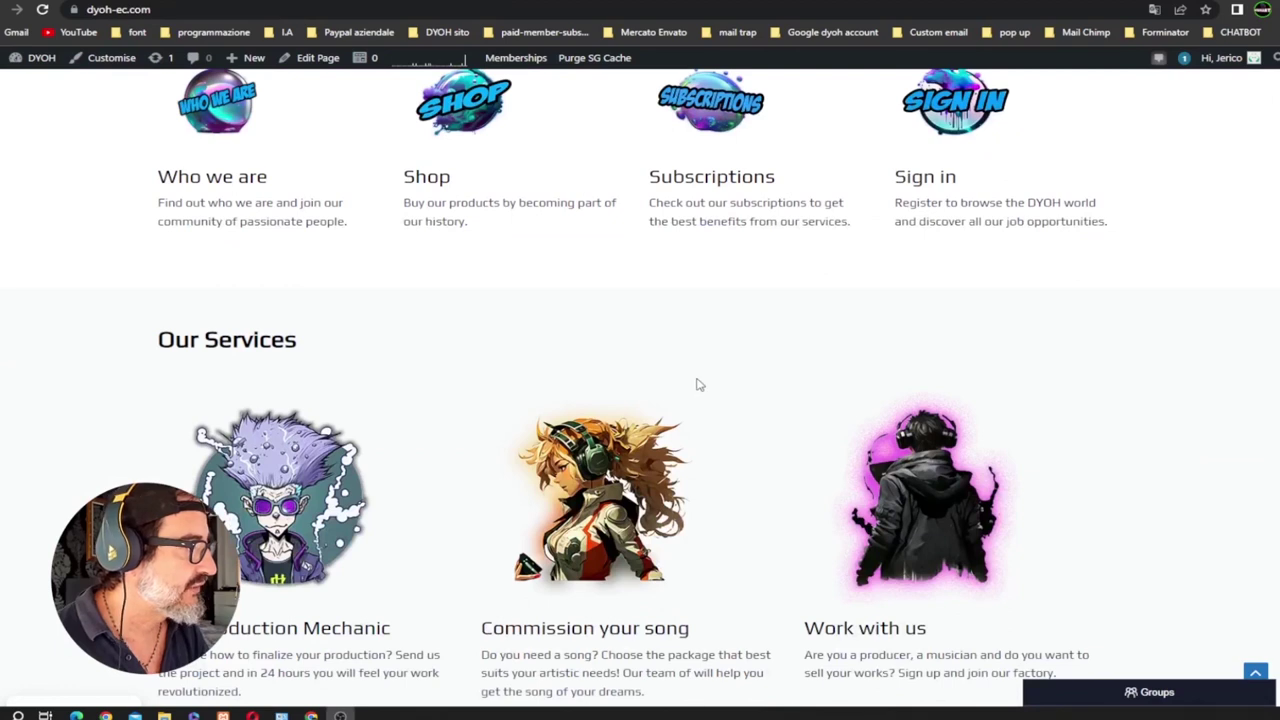
{"action": "scroll", "coordinate": [700, 385], "scroll_direction": "down", "scroll_amount": 1}
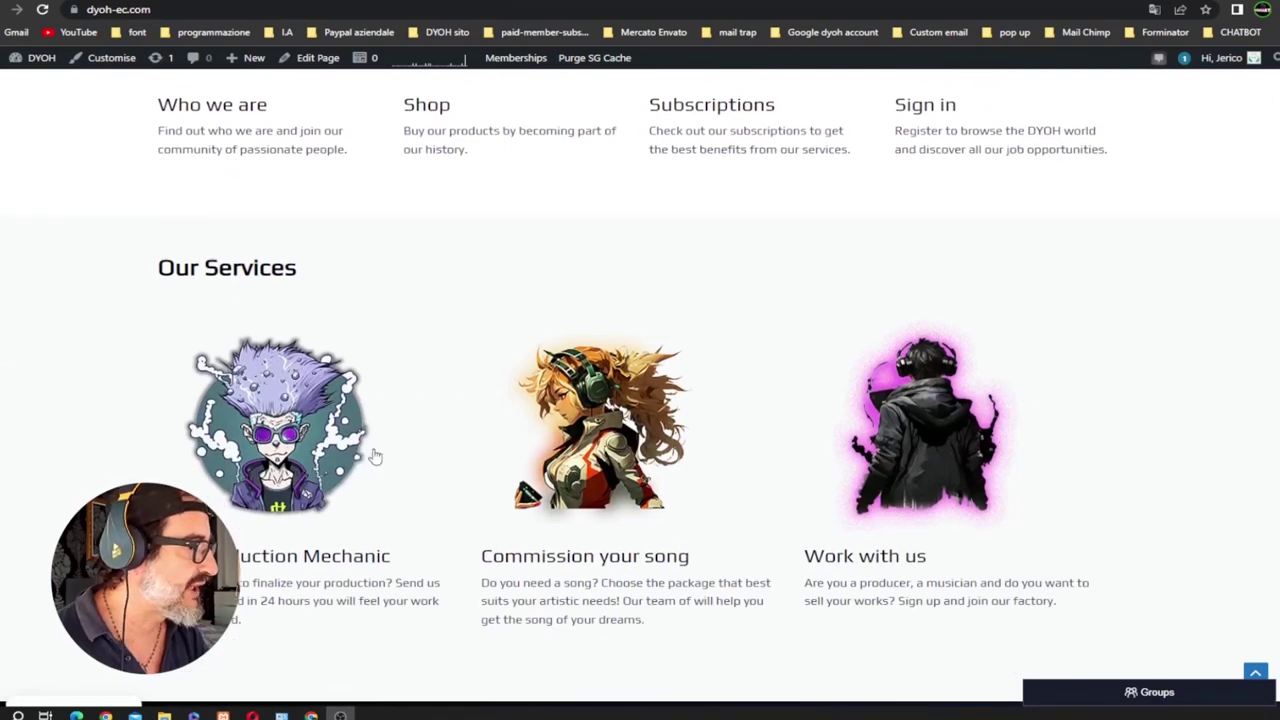
{"action": "scroll", "coordinate": [292, 440], "scroll_direction": "down", "scroll_amount": 1}
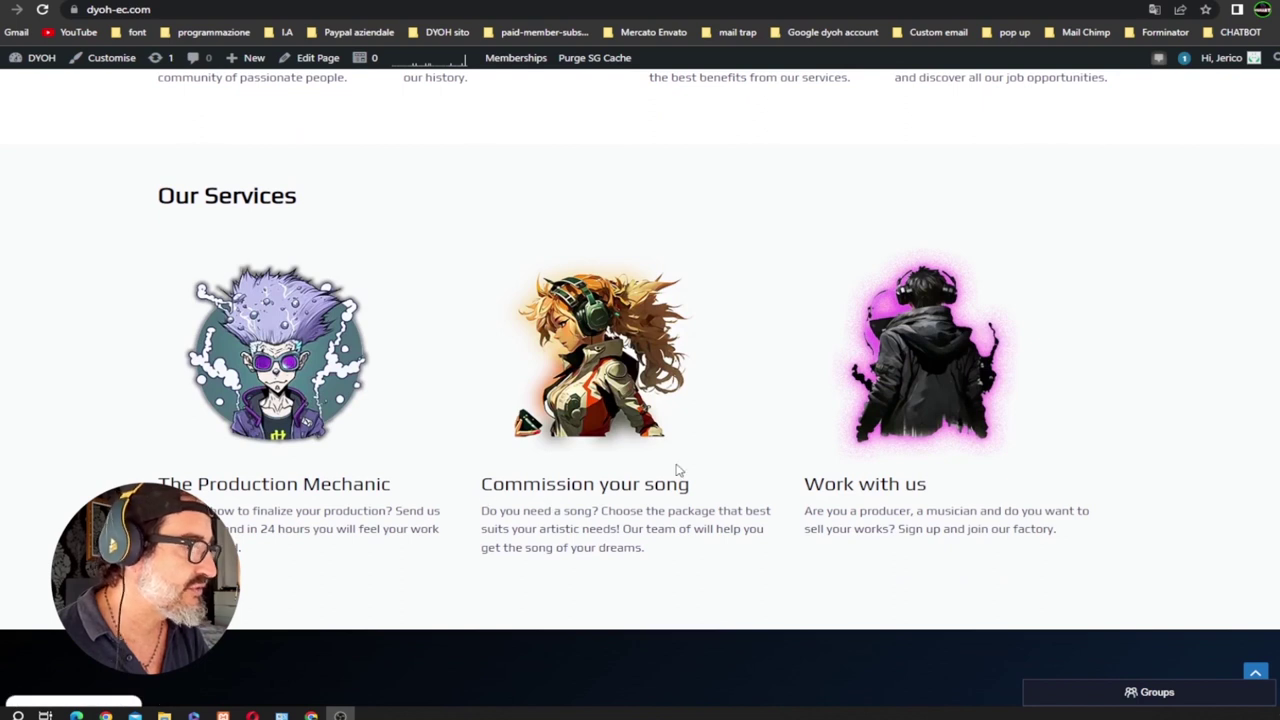
{"action": "scroll", "coordinate": [660, 440], "scroll_direction": "up", "scroll_amount": 15}
{"action": "mouse_move", "coordinate": [709, 104]}
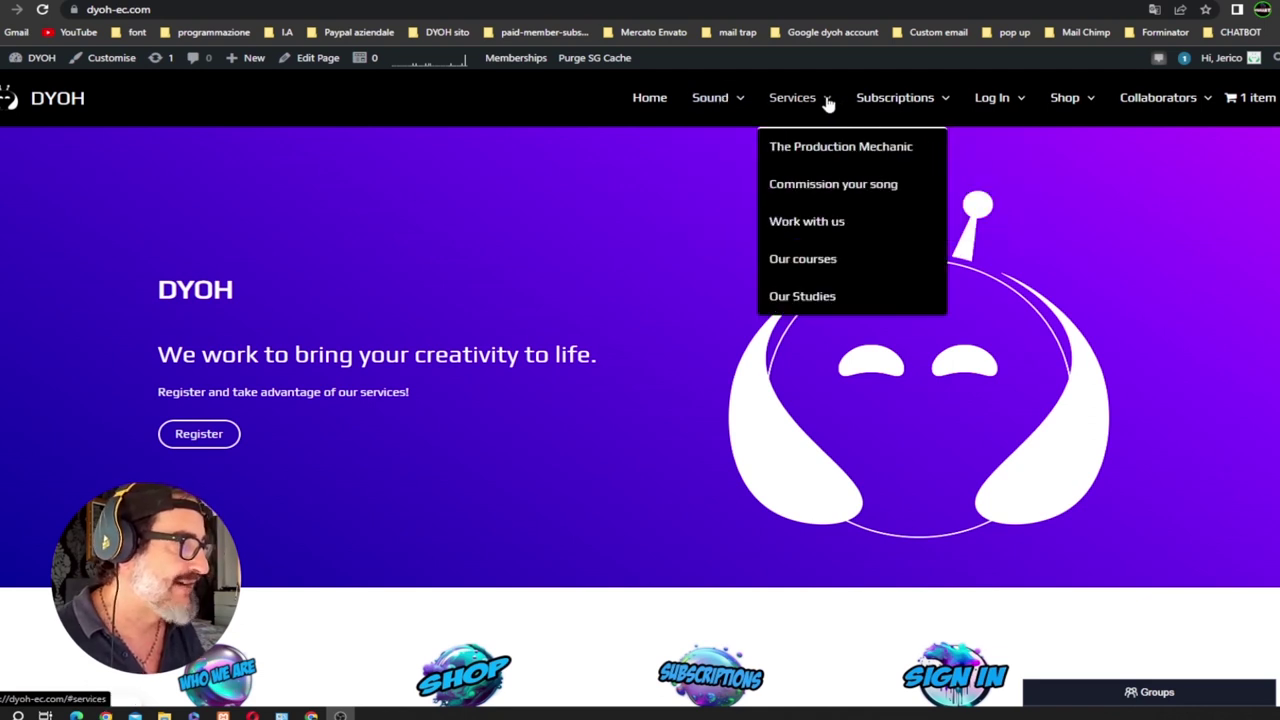
{"action": "left_click", "coordinate": [833, 158]}
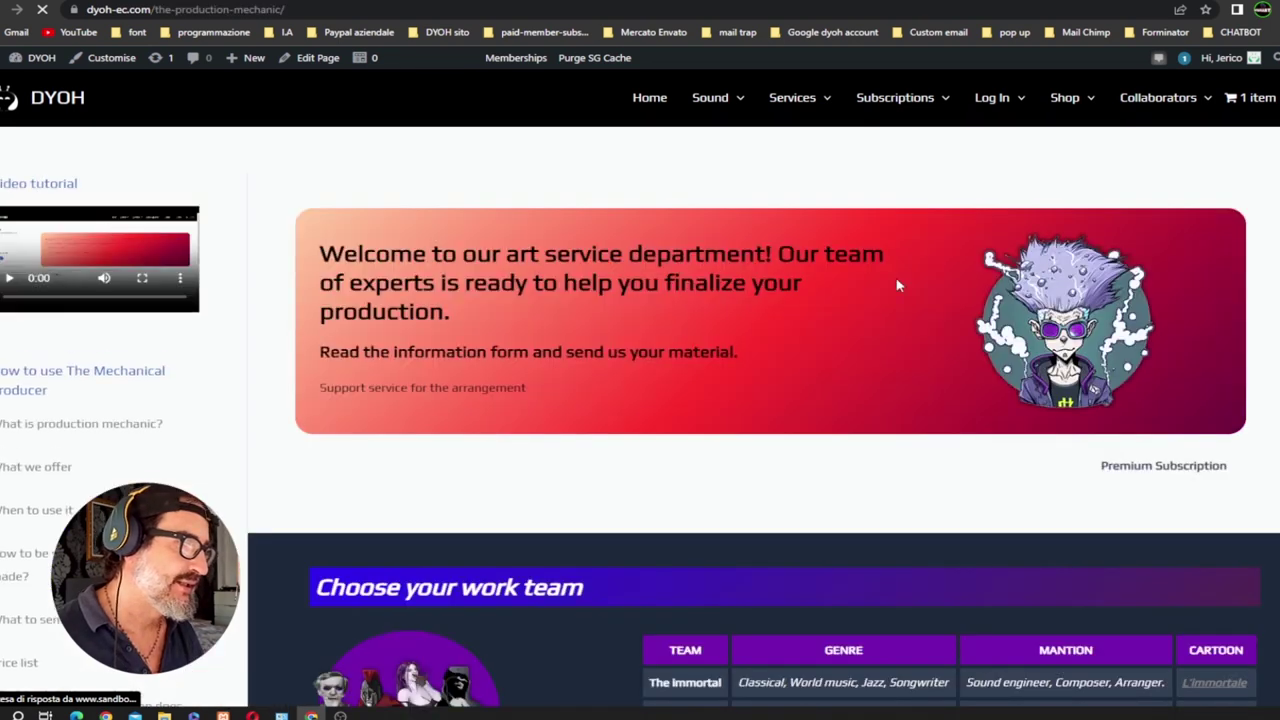
Fill in the customer's first name and e-mail address in the Your data section of the request form.
{"action": "scroll", "coordinate": [442, 372], "scroll_direction": "down", "scroll_amount": 3}
{"action": "left_click", "coordinate": [442, 372]}
{"action": "left_click", "coordinate": [411, 406]}
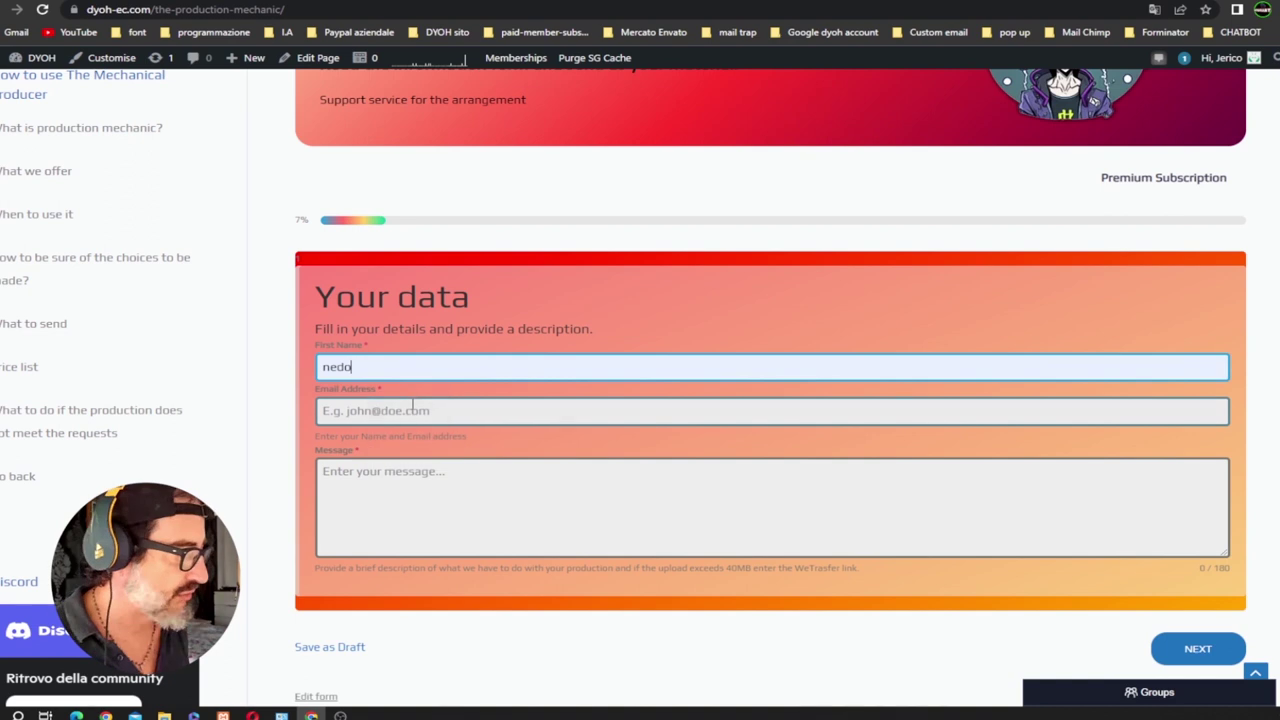
{"action": "left_click", "coordinate": [362, 365]}
{"action": "left_click", "coordinate": [432, 406]}
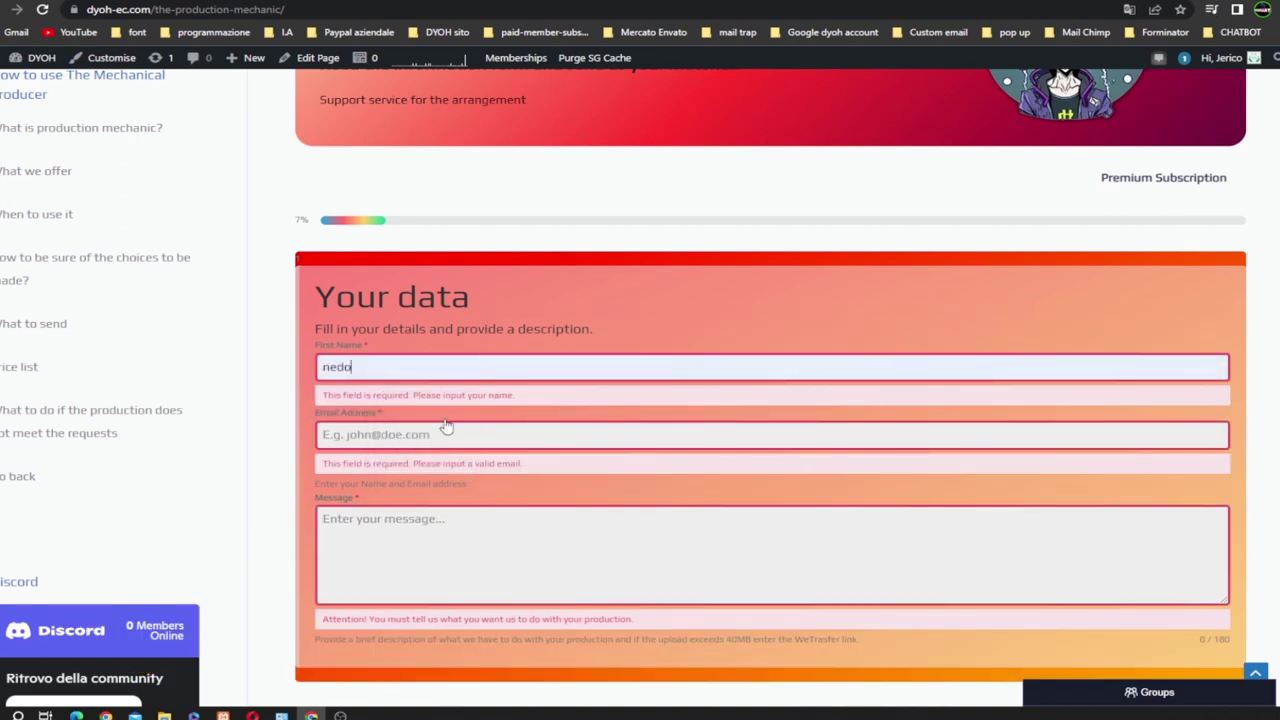
{"action": "left_click", "coordinate": [445, 428]}
{"action": "left_click", "coordinate": [445, 452]}
Enter the message "La produzione ha bisogno di un nuovo mix. Vi prego di mettere a fuoco il sound." and continue to the genre page.
{"action": "left_click", "coordinate": [425, 483]}
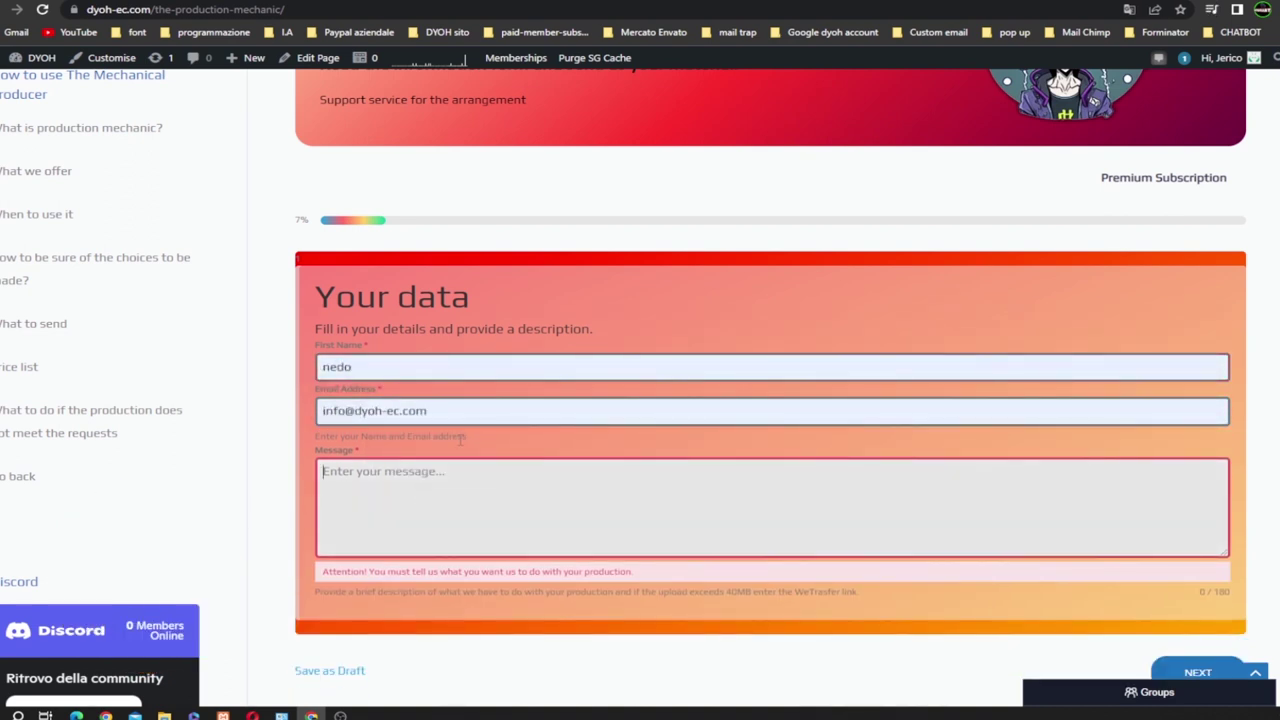
{"action": "type", "text": "La produzione ha bisogno di un nuovo mix. Vi prego di mettere a fuoco il sound."}
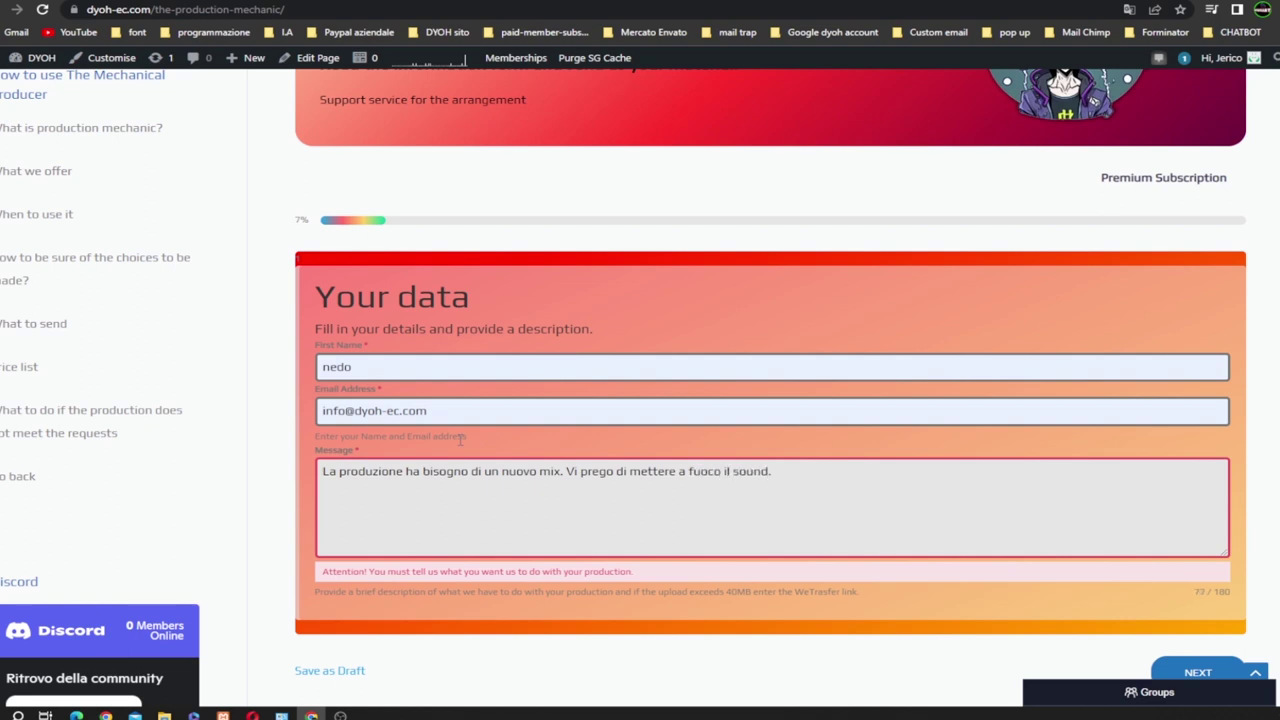
{"action": "left_click", "coordinate": [806, 591]}
{"action": "scroll", "coordinate": [1094, 591], "scroll_direction": "up", "scroll_amount": 1}
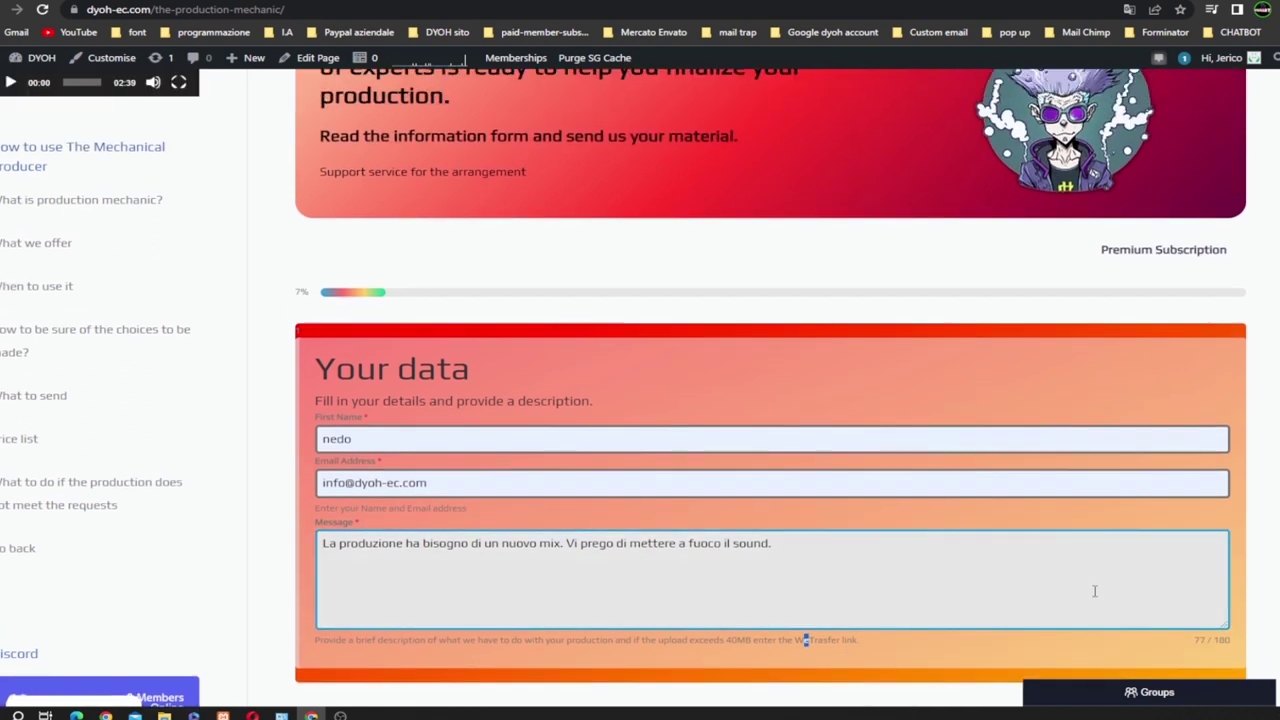
{"action": "scroll", "coordinate": [1094, 591], "scroll_direction": "down", "scroll_amount": 3}
{"action": "left_click", "coordinate": [1185, 508]}
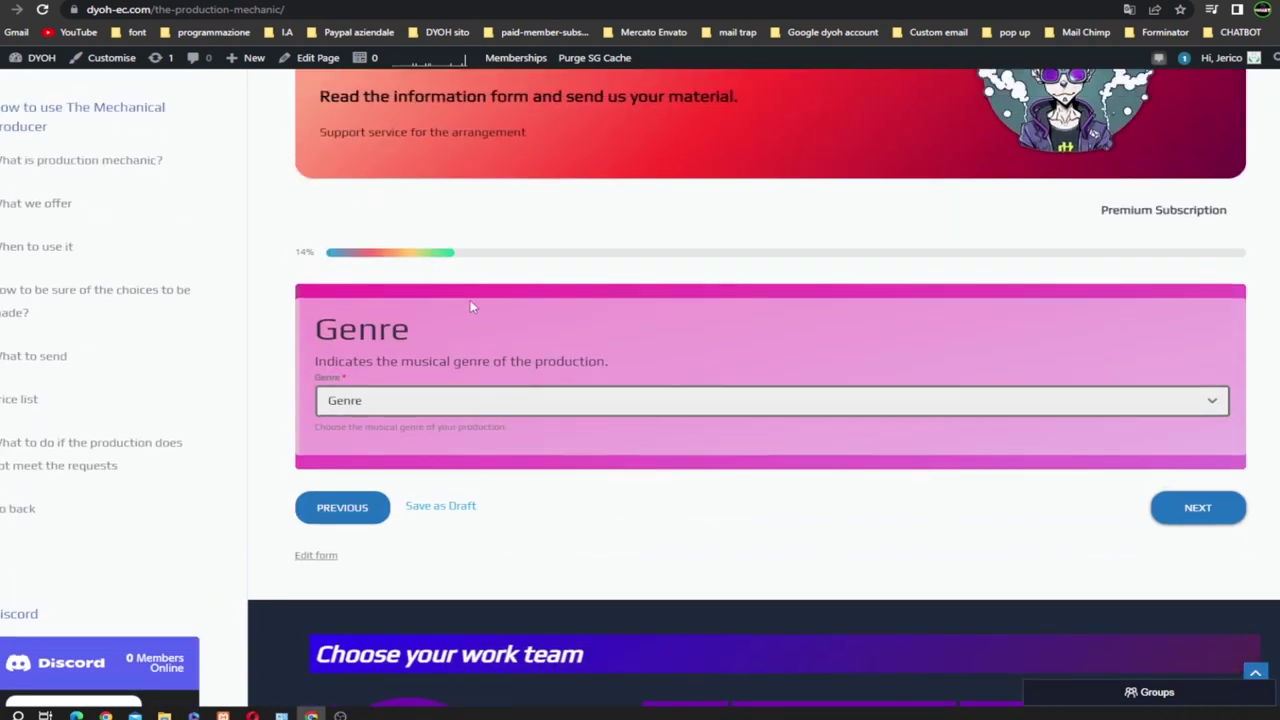
Set the genre to Pop and the sub-genre to Synth pop, and continue to the Structure page.
{"action": "left_click", "coordinate": [451, 407]}
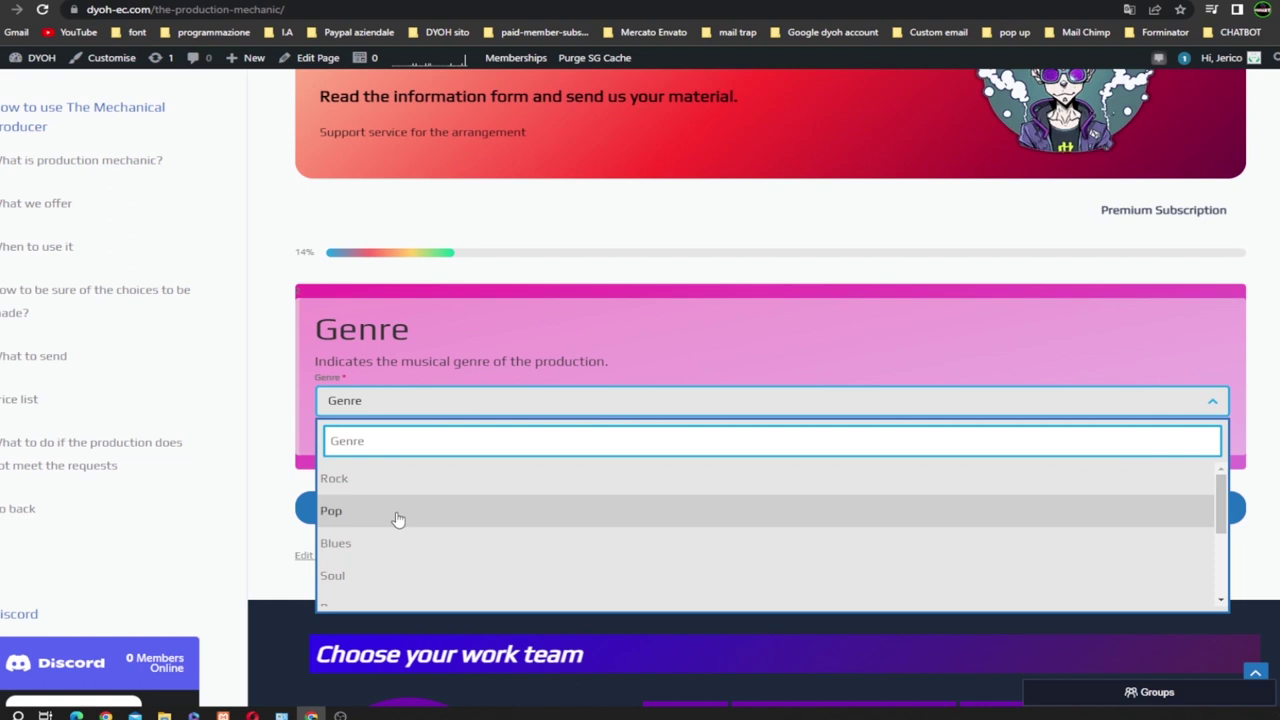
{"action": "left_click", "coordinate": [397, 519]}
{"action": "left_click", "coordinate": [1196, 512]}
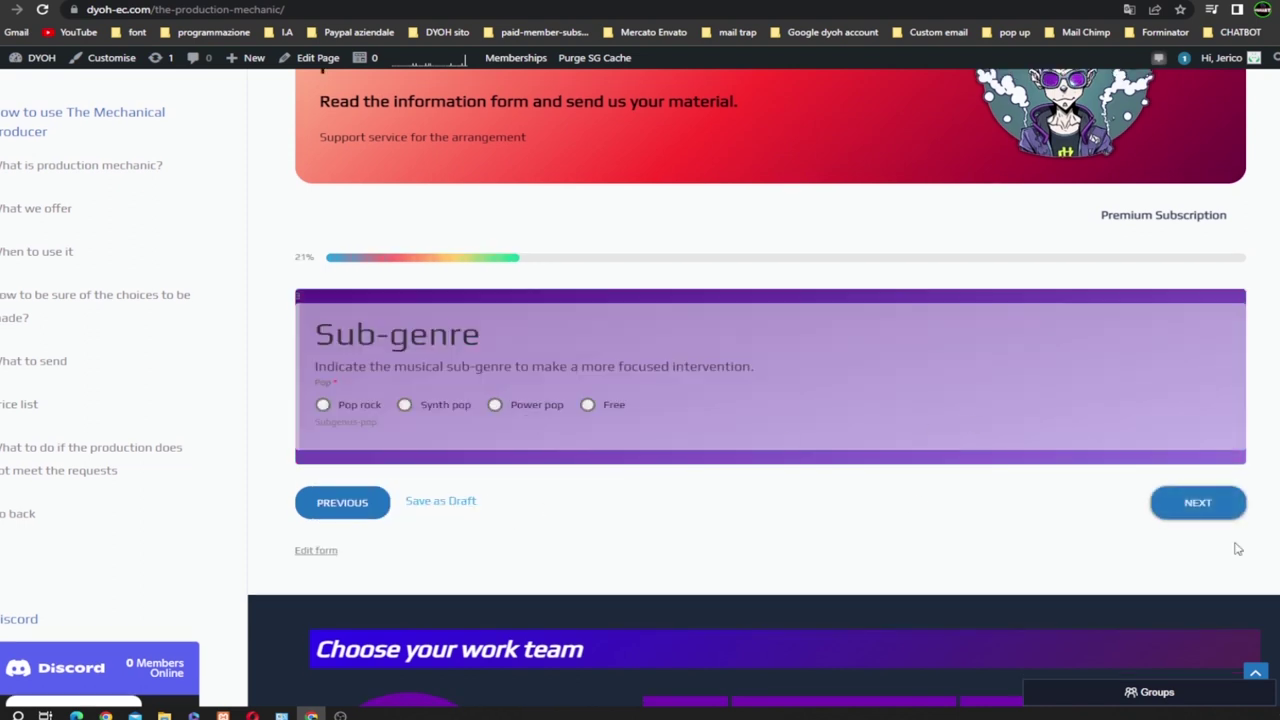
{"action": "left_click", "coordinate": [404, 405]}
{"action": "left_click", "coordinate": [1206, 503]}
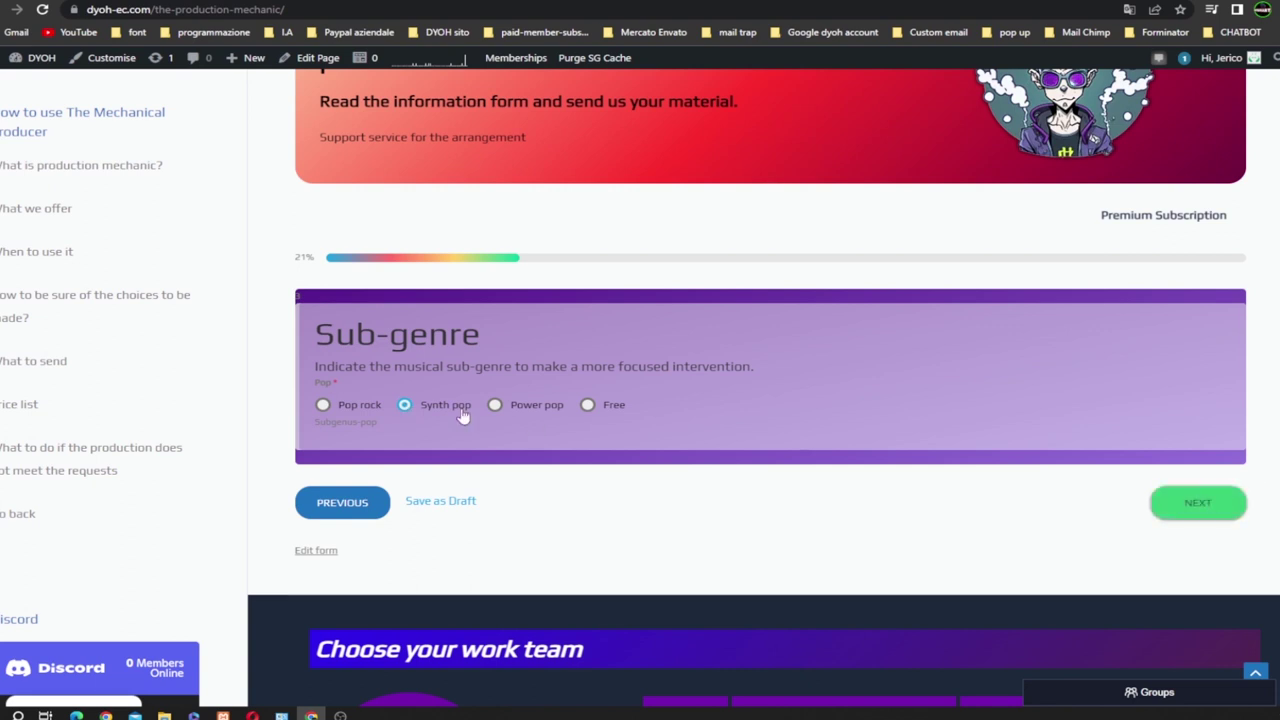
Answer Yes to both the structure change and the adding of parts, and continue to the part selection.
{"action": "left_click", "coordinate": [472, 400]}
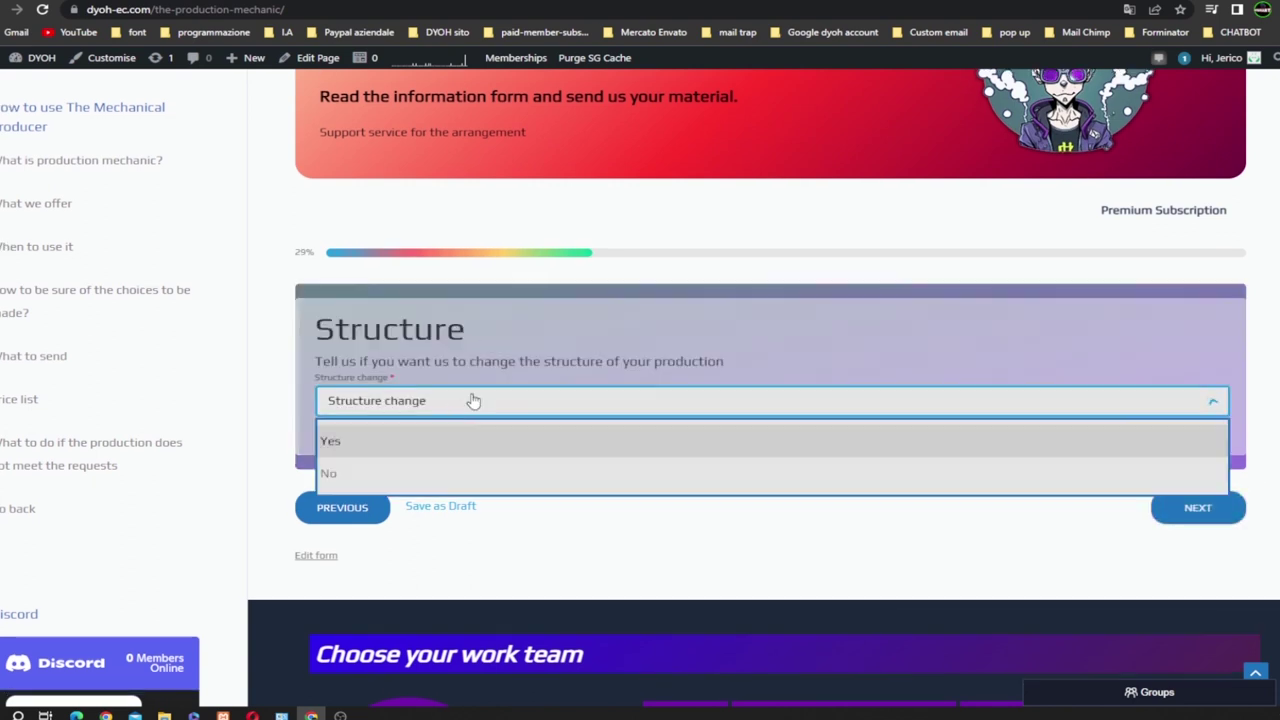
{"action": "left_click", "coordinate": [435, 450]}
{"action": "left_click", "coordinate": [1230, 515]}
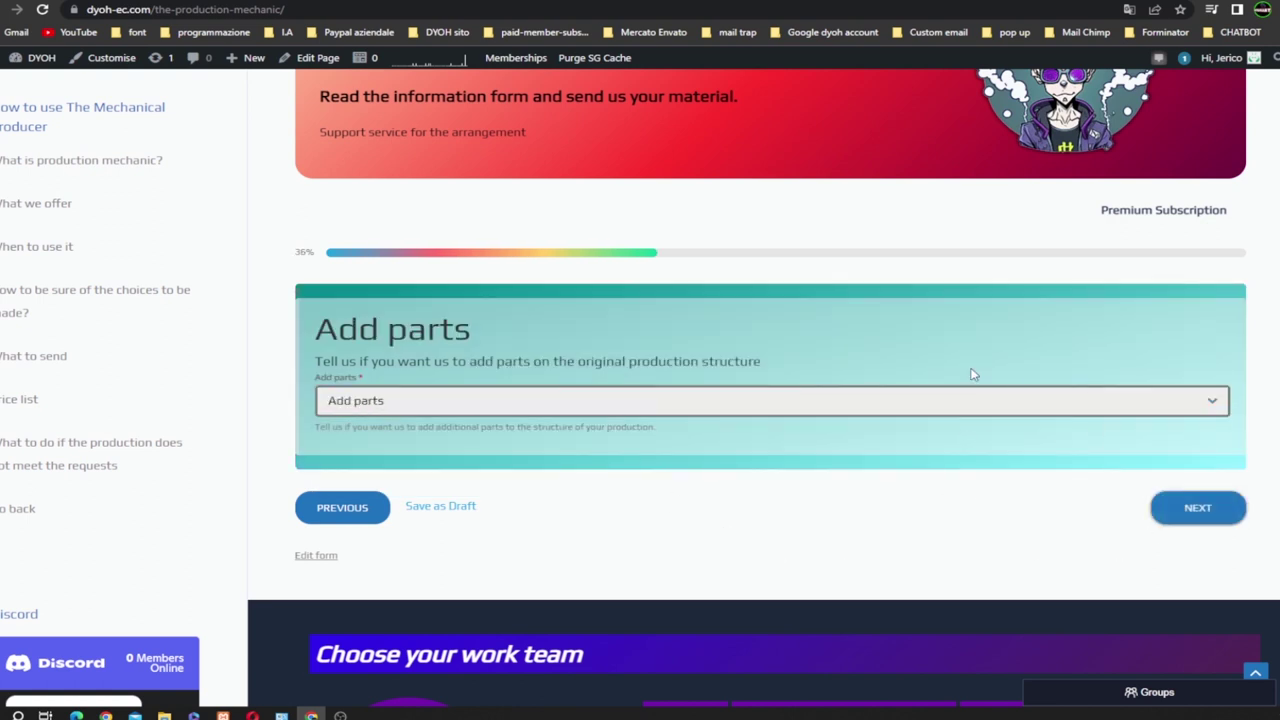
{"action": "left_click", "coordinate": [698, 412]}
{"action": "left_click", "coordinate": [442, 486]}
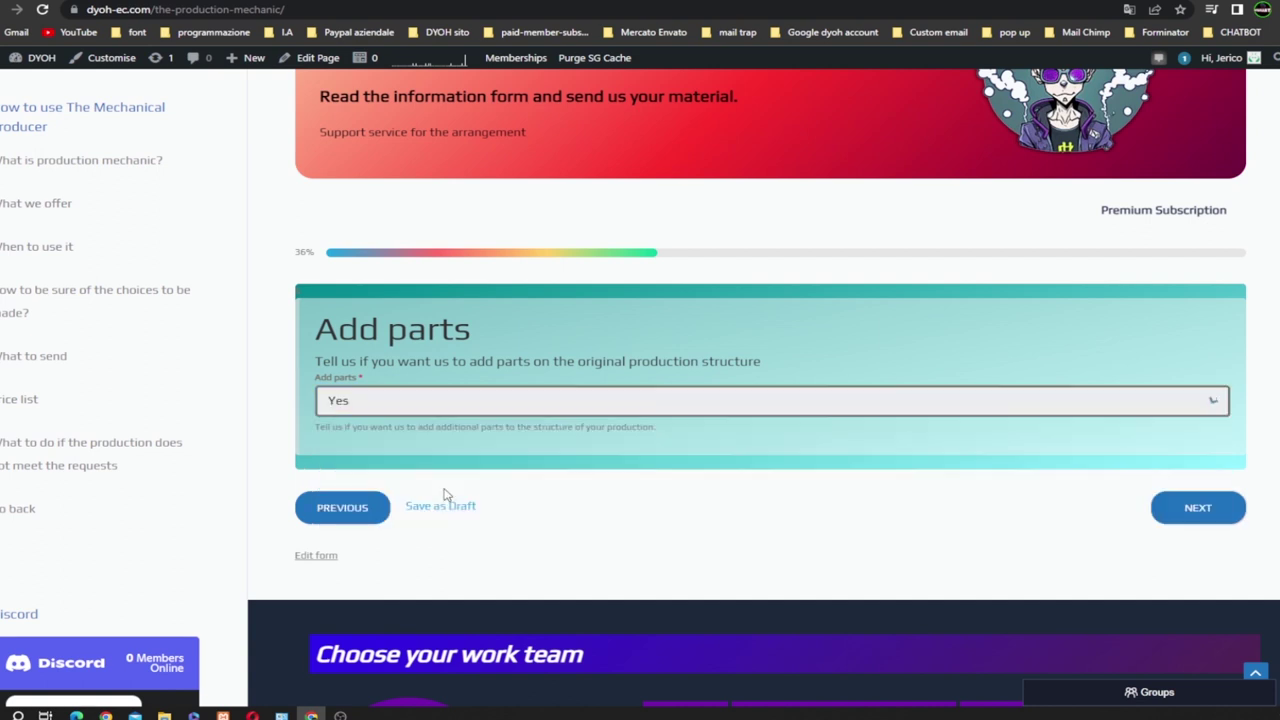
{"action": "left_click", "coordinate": [1212, 518]}
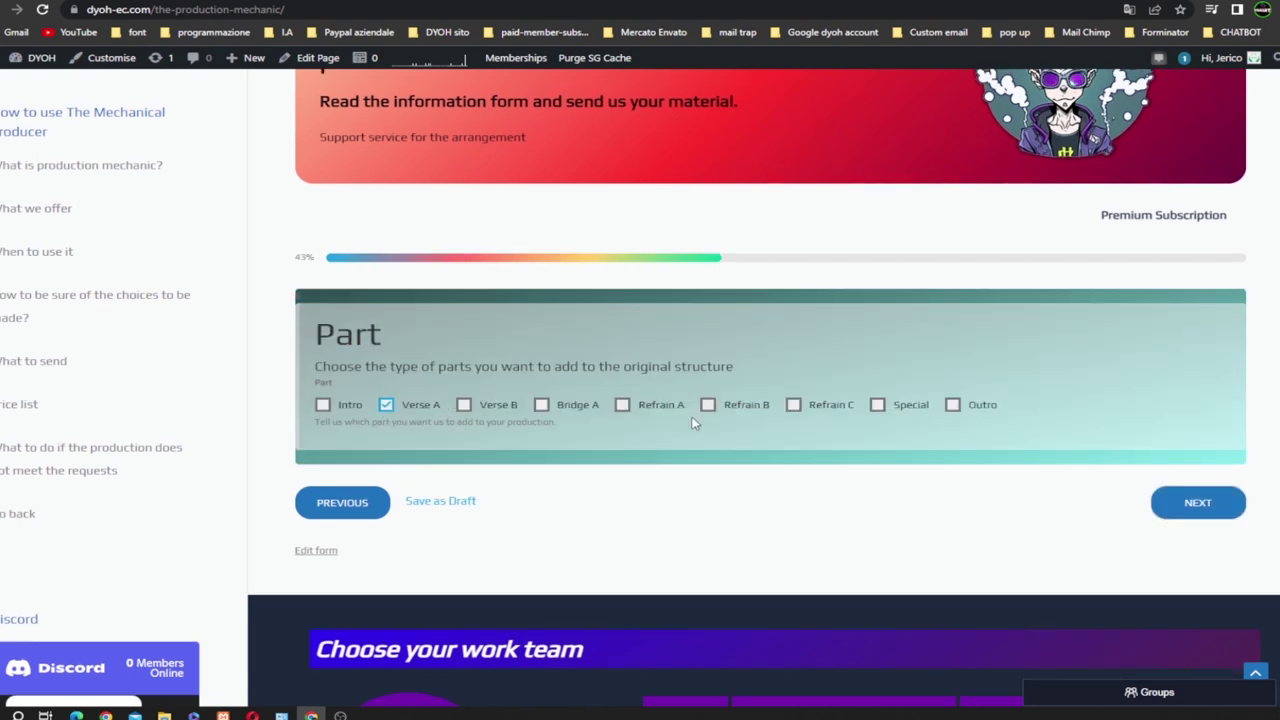
Choose Verse B and Special as the parts to add to the original structure, and continue.
{"action": "left_click", "coordinate": [387, 406]}
{"action": "left_click", "coordinate": [465, 409]}
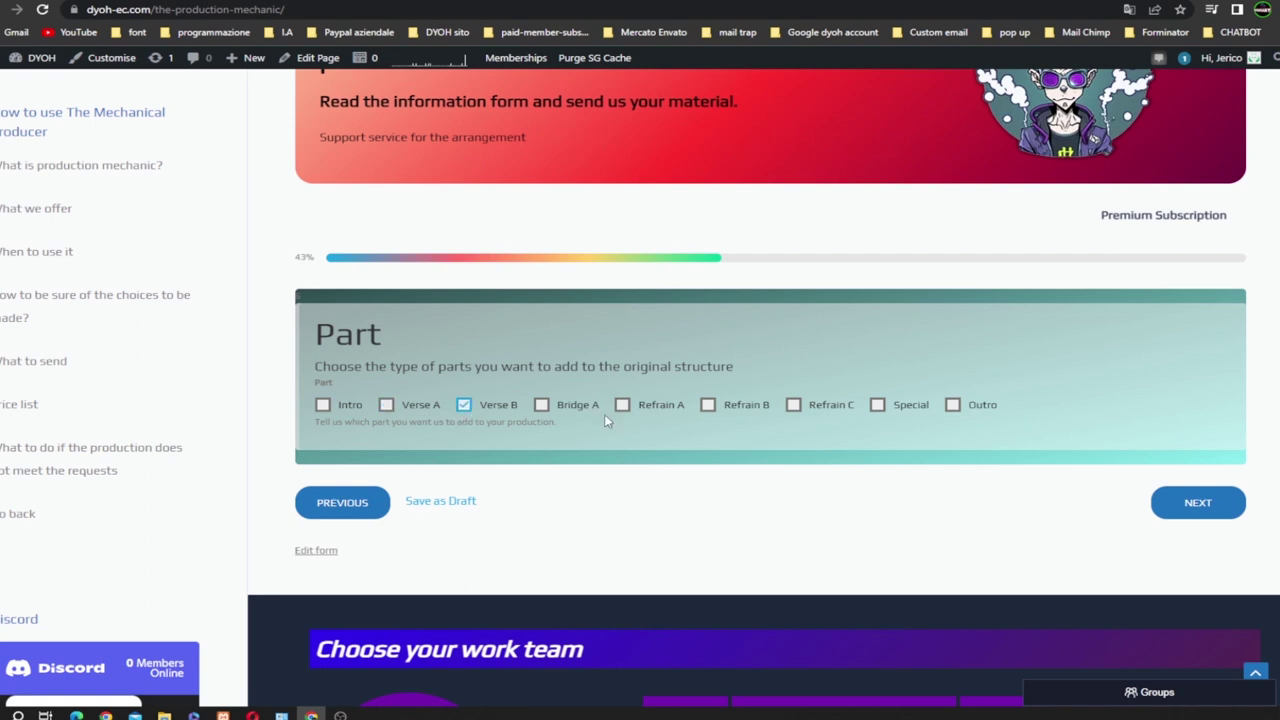
{"action": "left_click", "coordinate": [878, 406]}
{"action": "left_click", "coordinate": [1215, 512]}
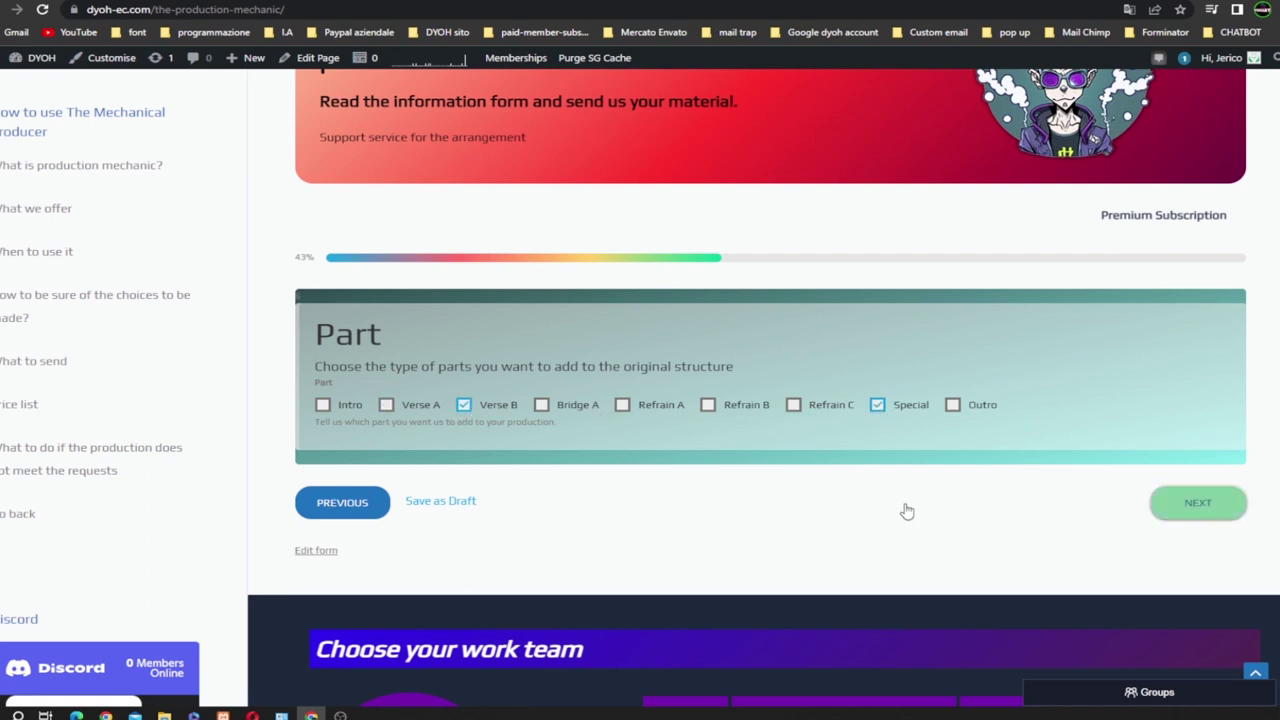
Answer No to Voice Repair and continue to the Add tools page.
{"action": "left_click", "coordinate": [480, 412]}
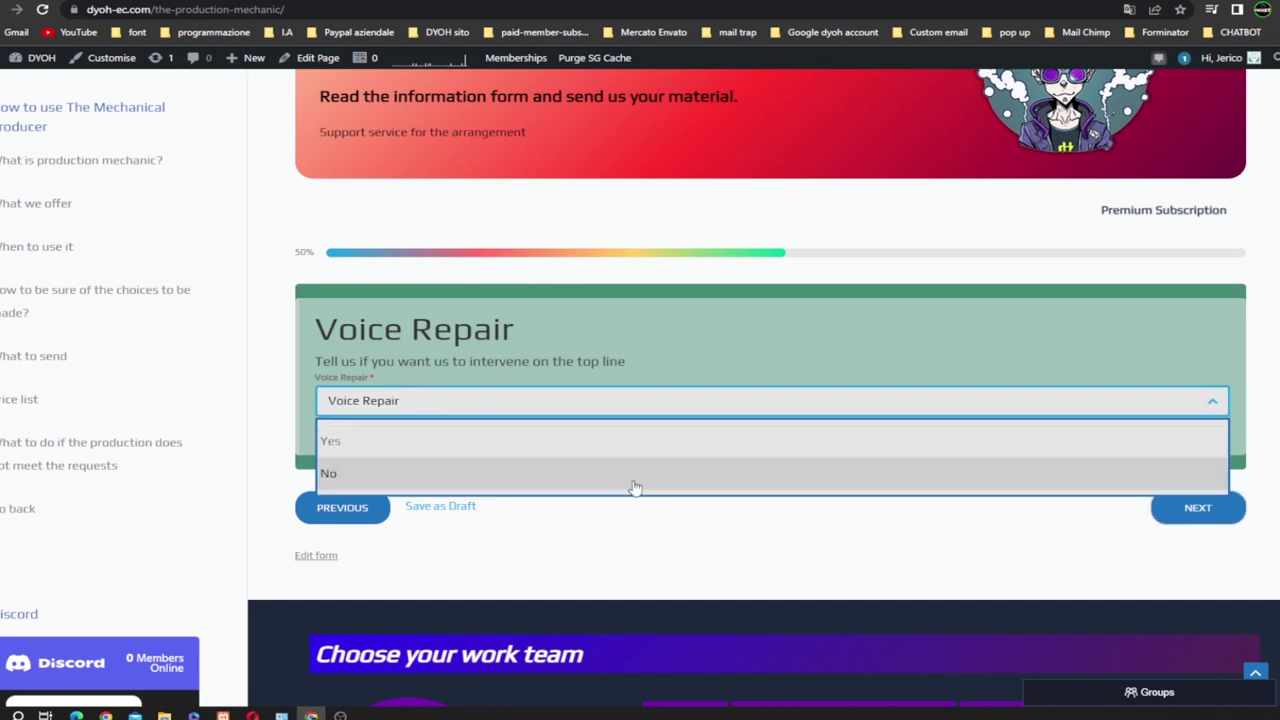
{"action": "left_click", "coordinate": [379, 471]}
{"action": "left_click", "coordinate": [1170, 520]}
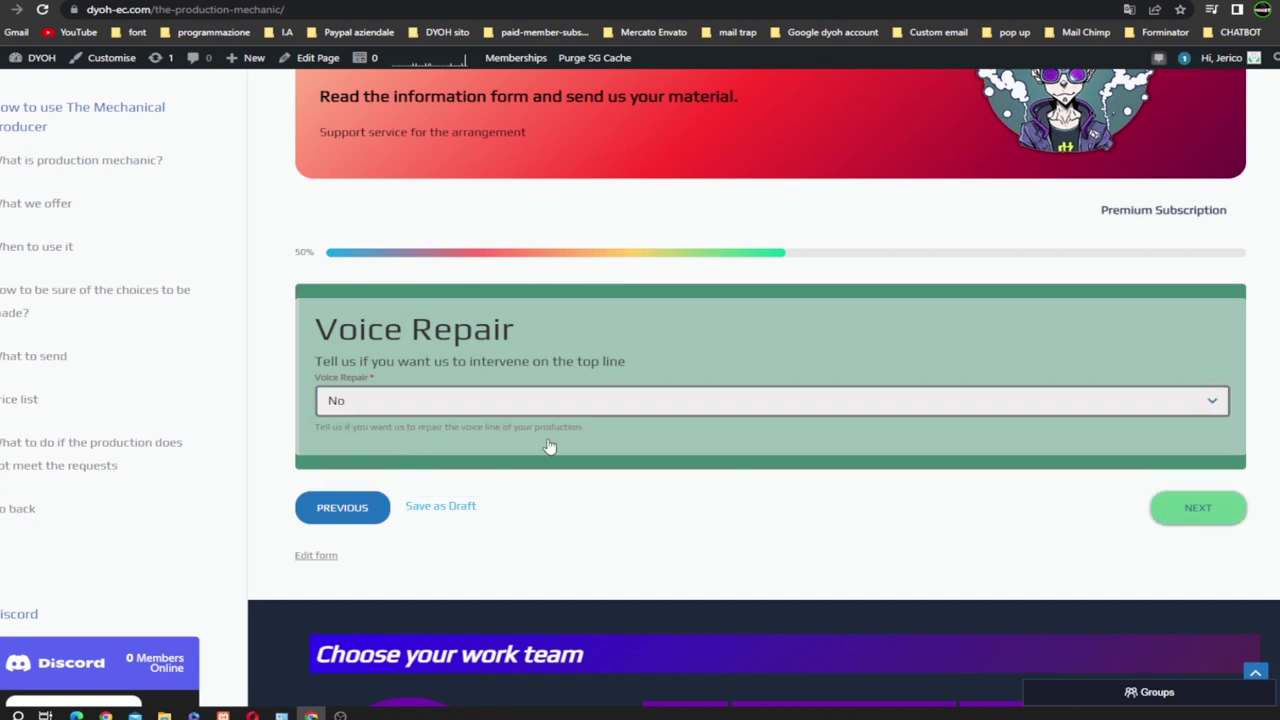
Opt to add tools to the arrangement, choose Guitars and Groove as the instruments, and continue.
{"action": "left_click", "coordinate": [498, 405]}
{"action": "left_click", "coordinate": [453, 454]}
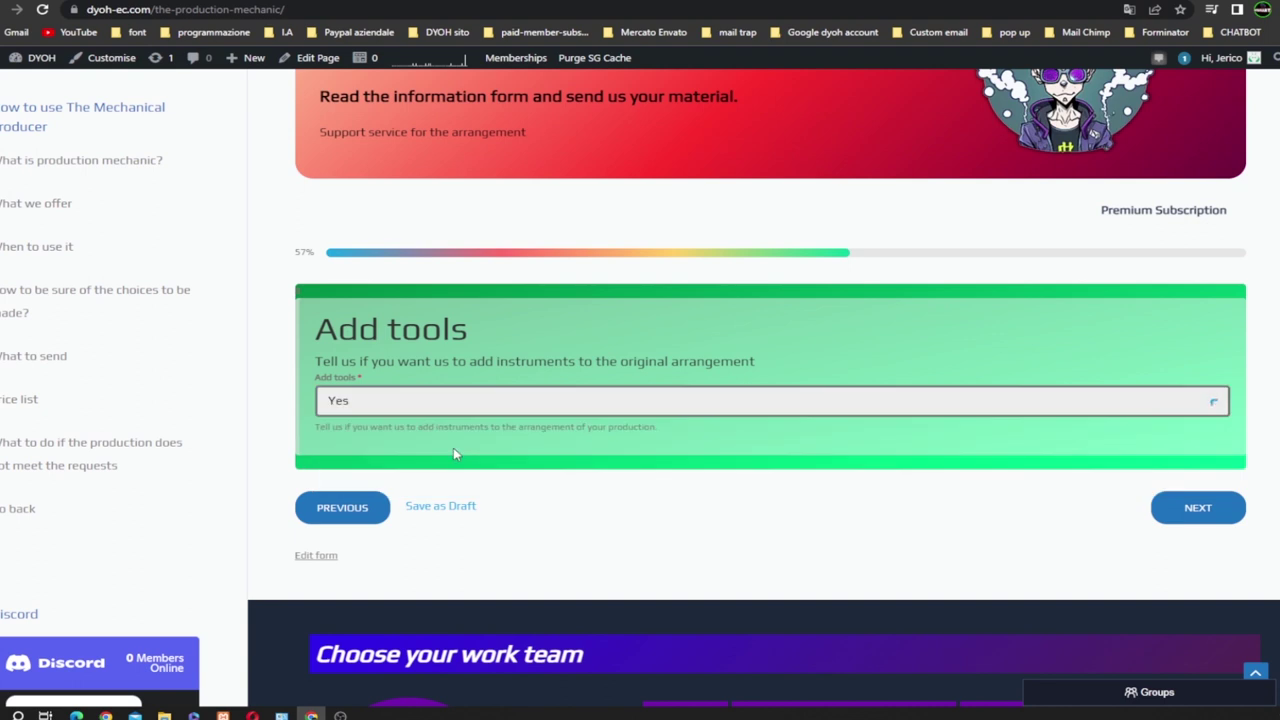
{"action": "left_click", "coordinate": [1207, 512]}
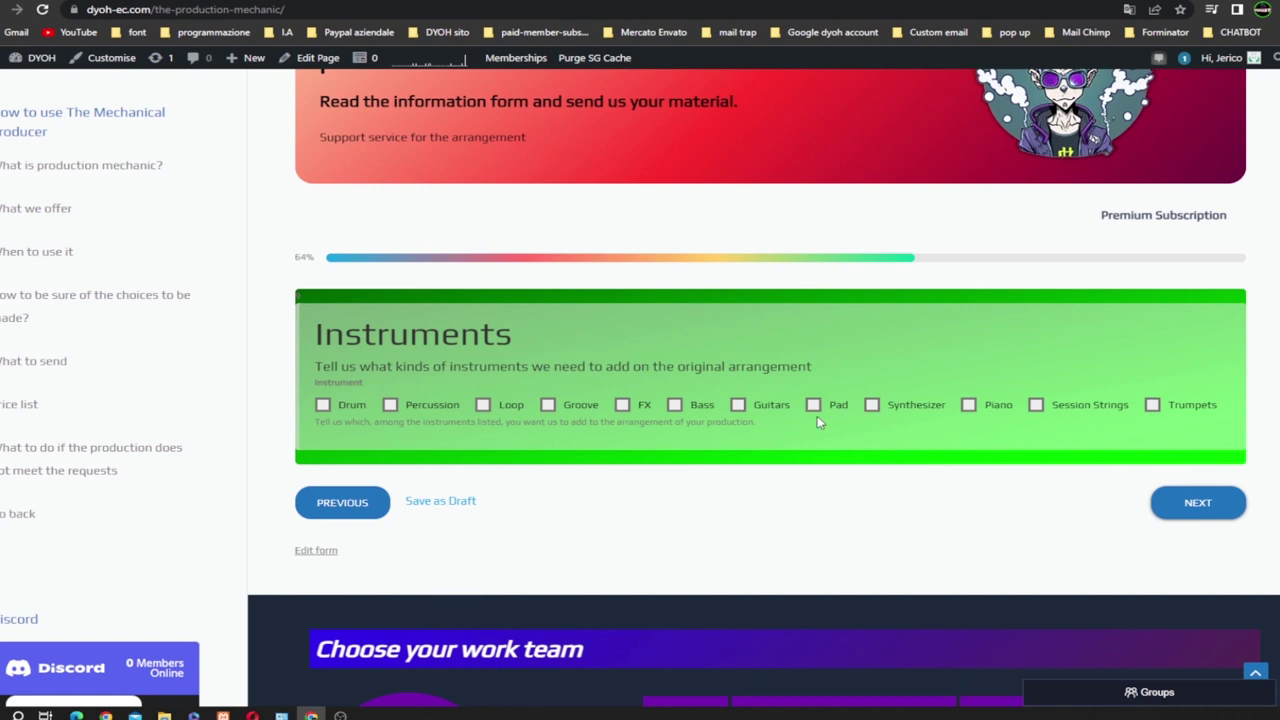
{"action": "left_click", "coordinate": [738, 405]}
{"action": "left_click", "coordinate": [548, 405]}
{"action": "left_click", "coordinate": [1190, 503]}
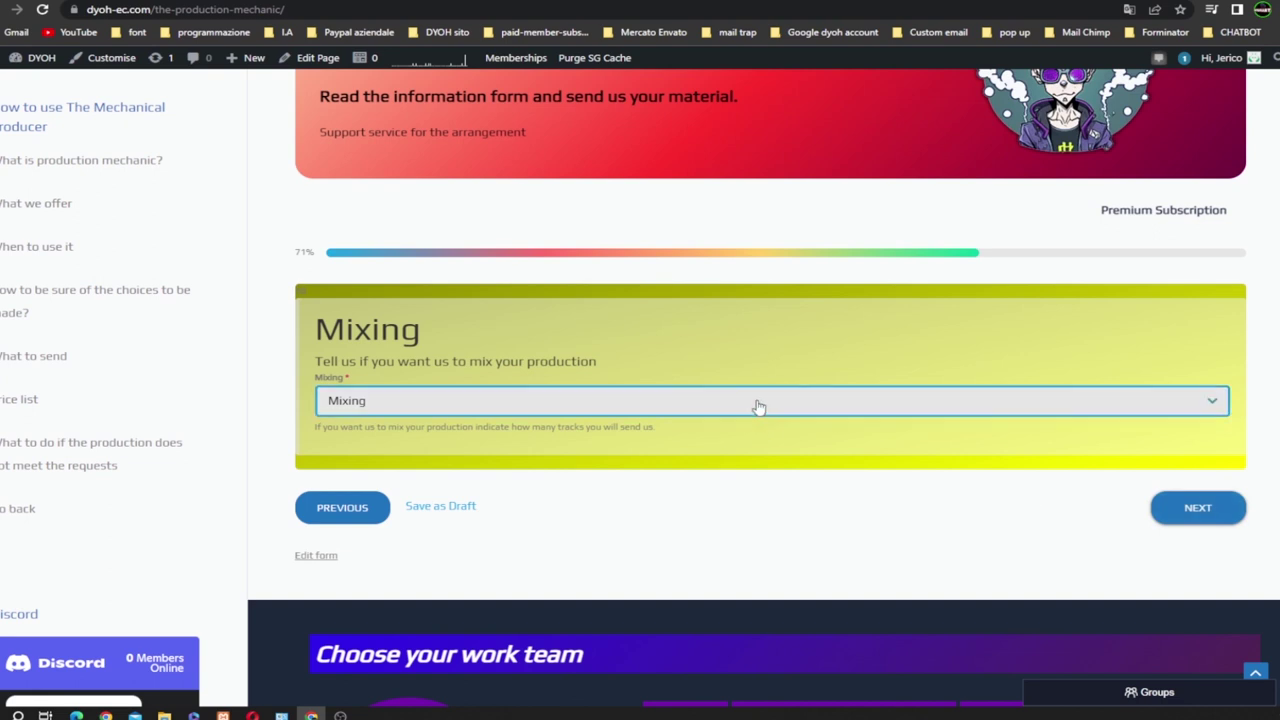
Answer No to having the production mixed and continue.
{"action": "left_click", "coordinate": [757, 404]}
{"action": "left_click", "coordinate": [633, 483]}
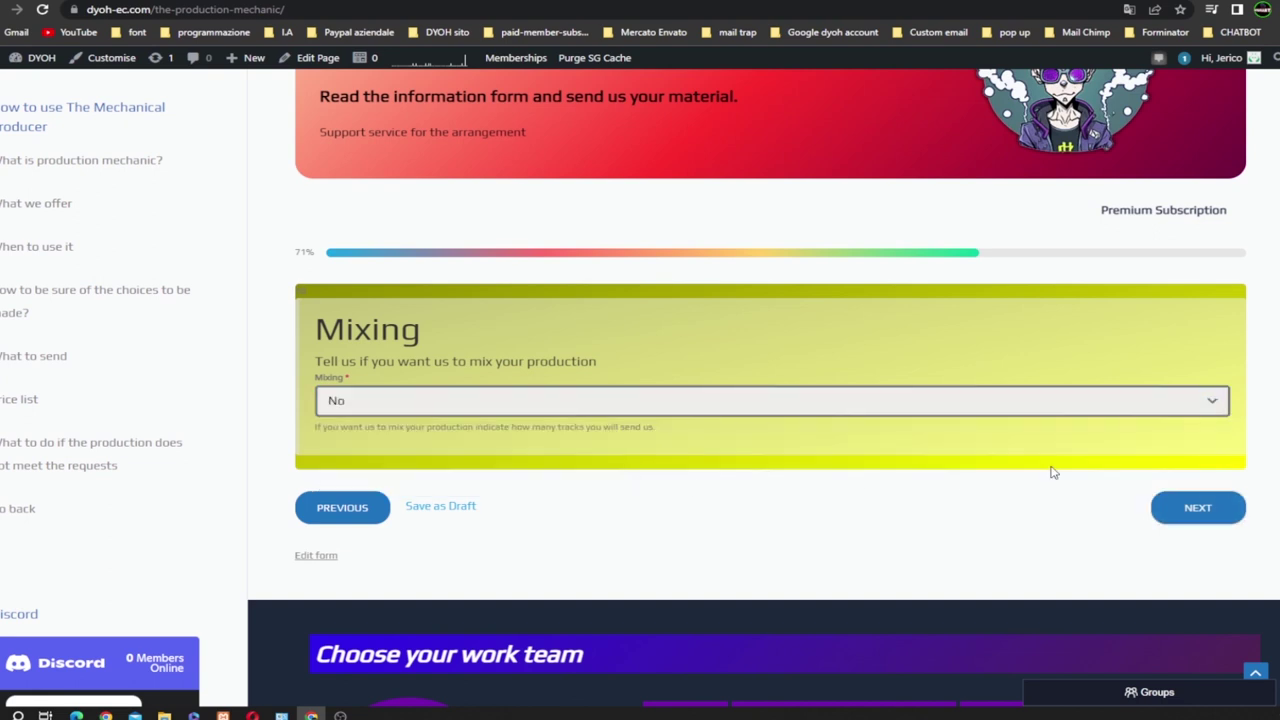
{"action": "left_click", "coordinate": [1180, 522]}
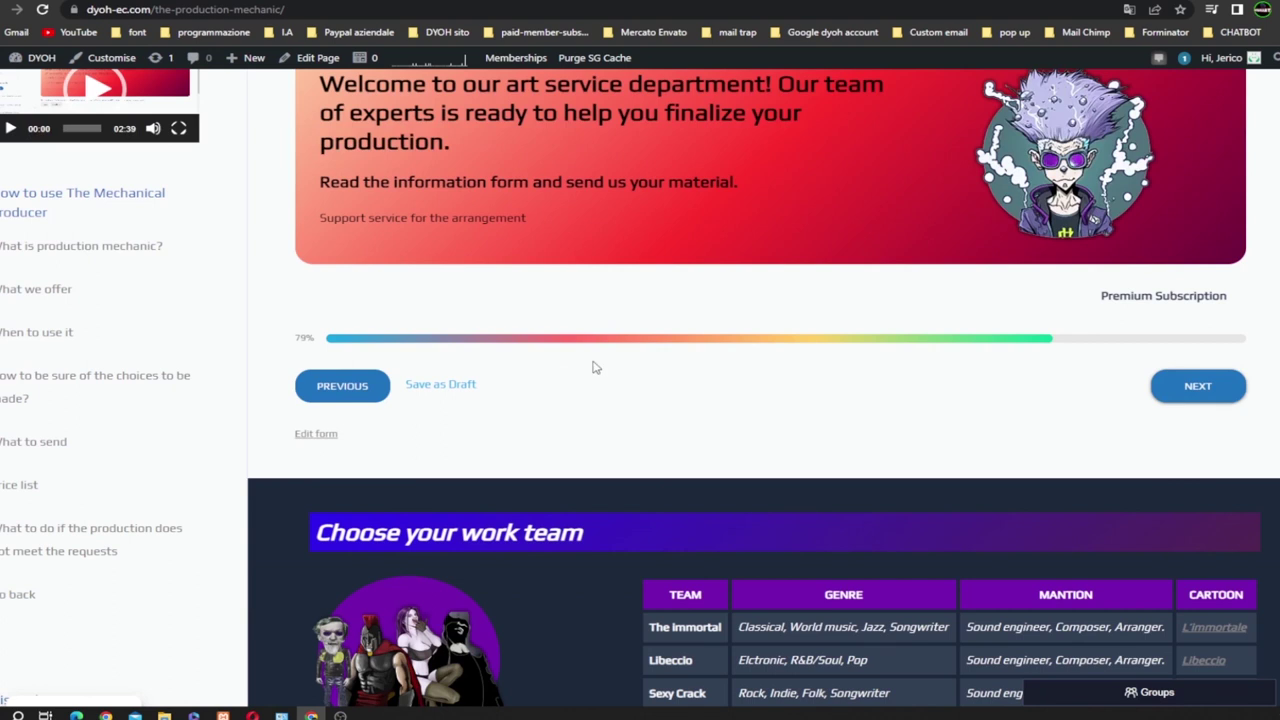
Skip the empty form page, attach ILY Baby - Dyalla.mp3 as the project file, and continue to the quote.
{"action": "left_click", "coordinate": [1214, 403]}
{"action": "left_click", "coordinate": [362, 401]}
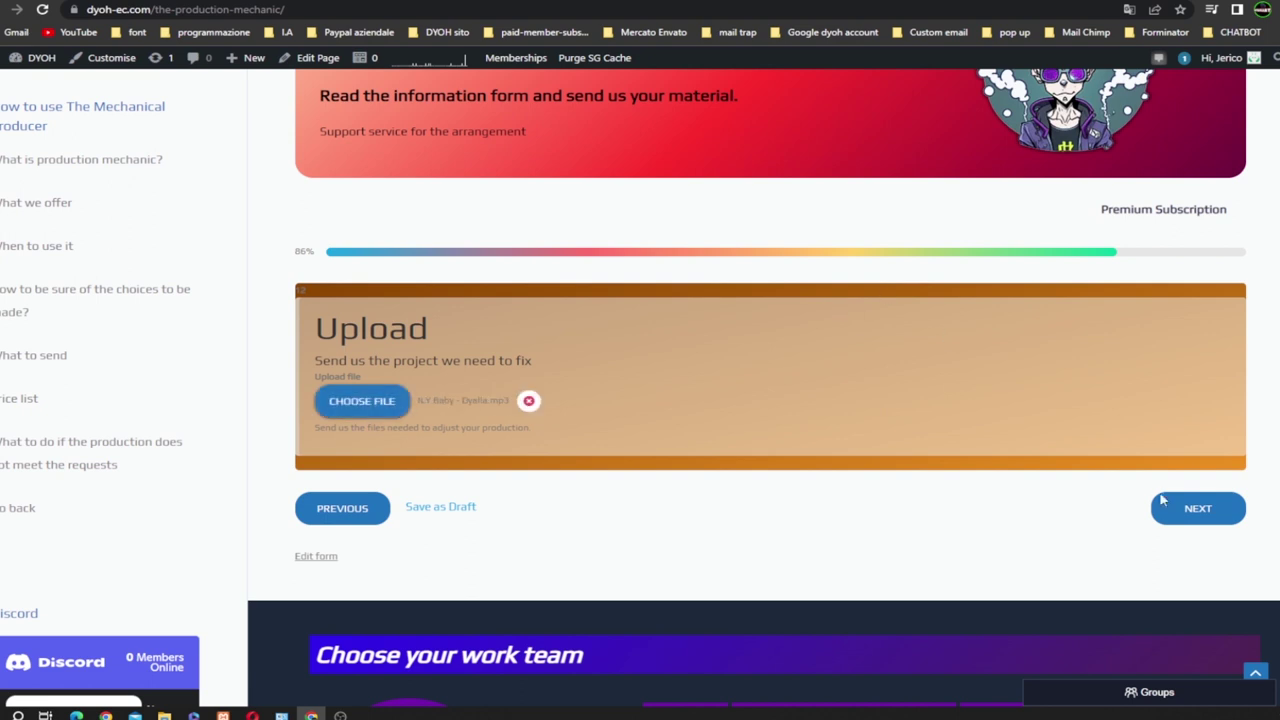
{"action": "left_click", "coordinate": [1200, 510]}
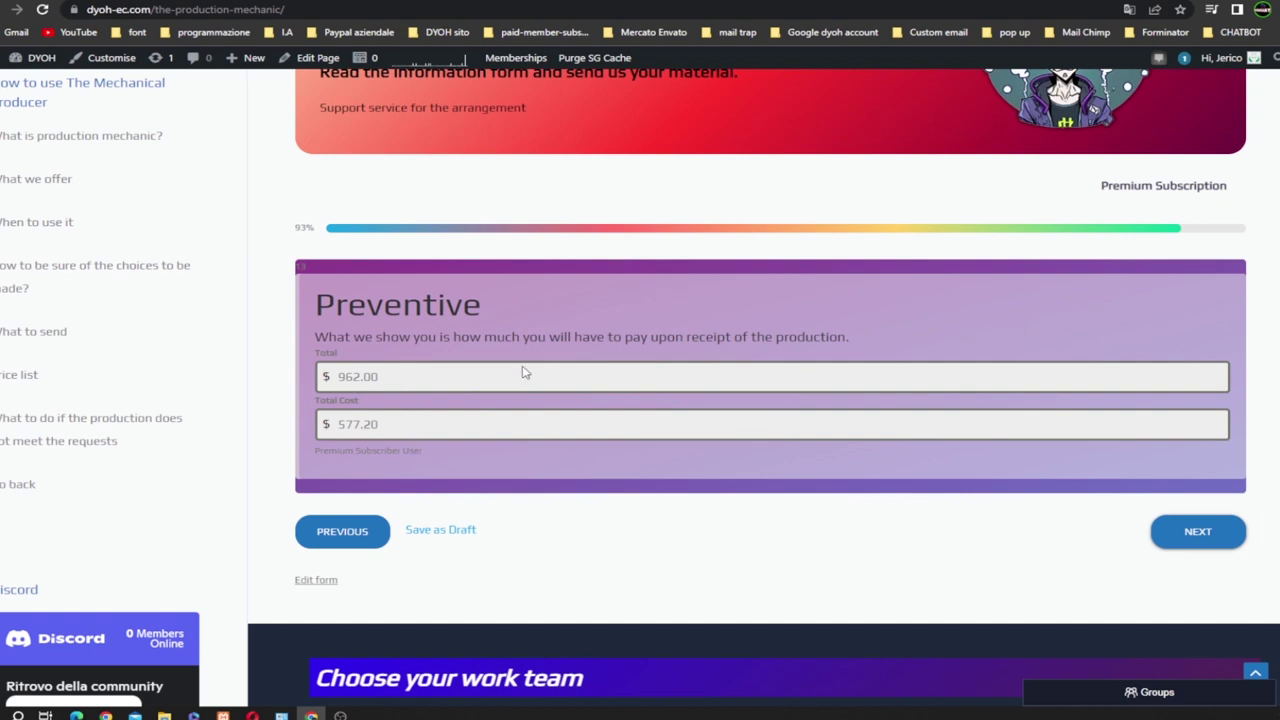
Review the Total Cost in the Preventive section and continue to the advance payment.
{"action": "scroll", "coordinate": [1117, 158], "scroll_direction": "up", "scroll_amount": 3}
{"action": "scroll", "coordinate": [1117, 158], "scroll_direction": "down", "scroll_amount": 3}
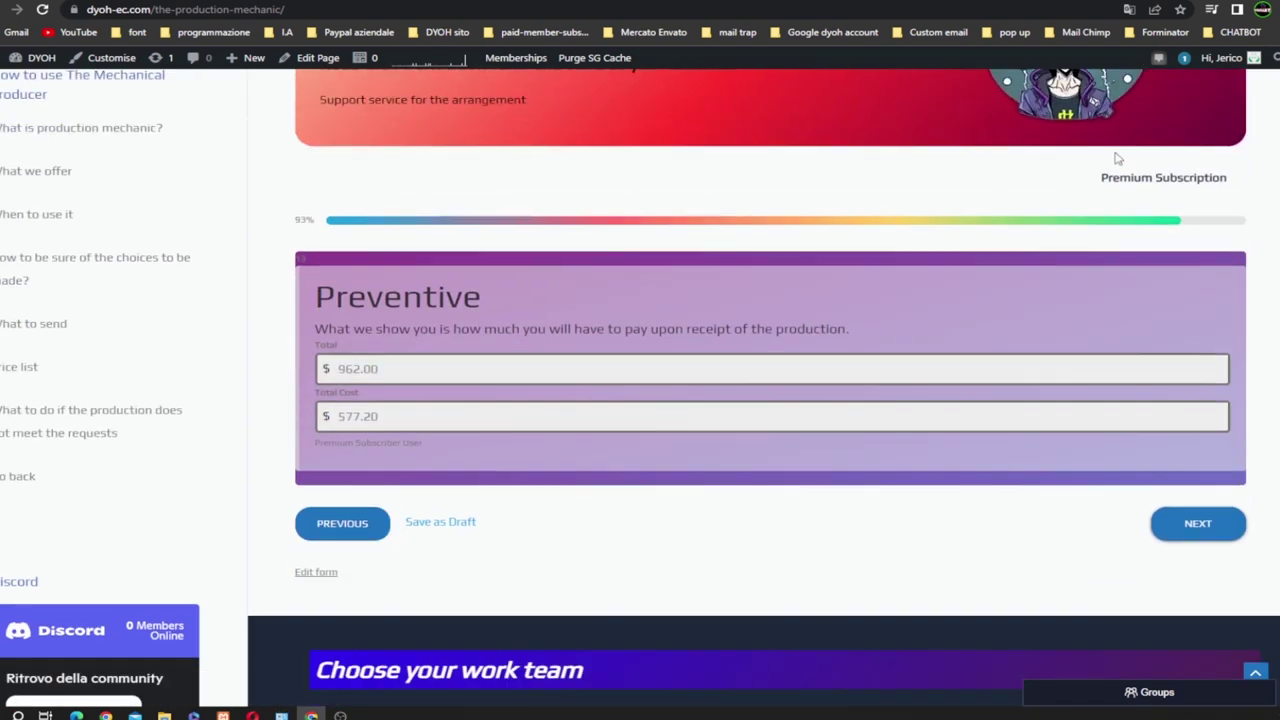
{"action": "left_click_drag", "start_coordinate": [389, 420], "coordinate": [327, 417]}
{"action": "double_click", "coordinate": [393, 424]}
{"action": "left_click", "coordinate": [480, 511]}
{"action": "left_click", "coordinate": [1236, 525]}
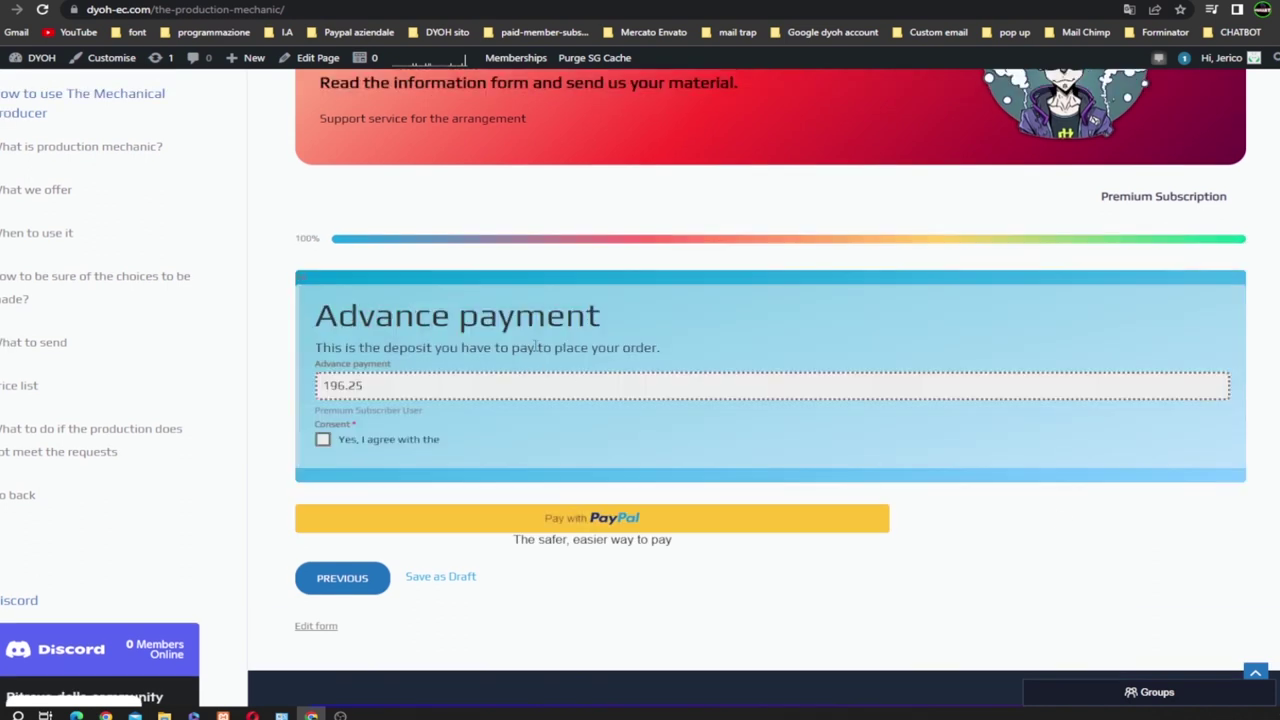
Give consent to the terms and complete the deposit payment through PayPal.
{"action": "left_click", "coordinate": [322, 440]}
{"action": "left_click", "coordinate": [590, 528]}
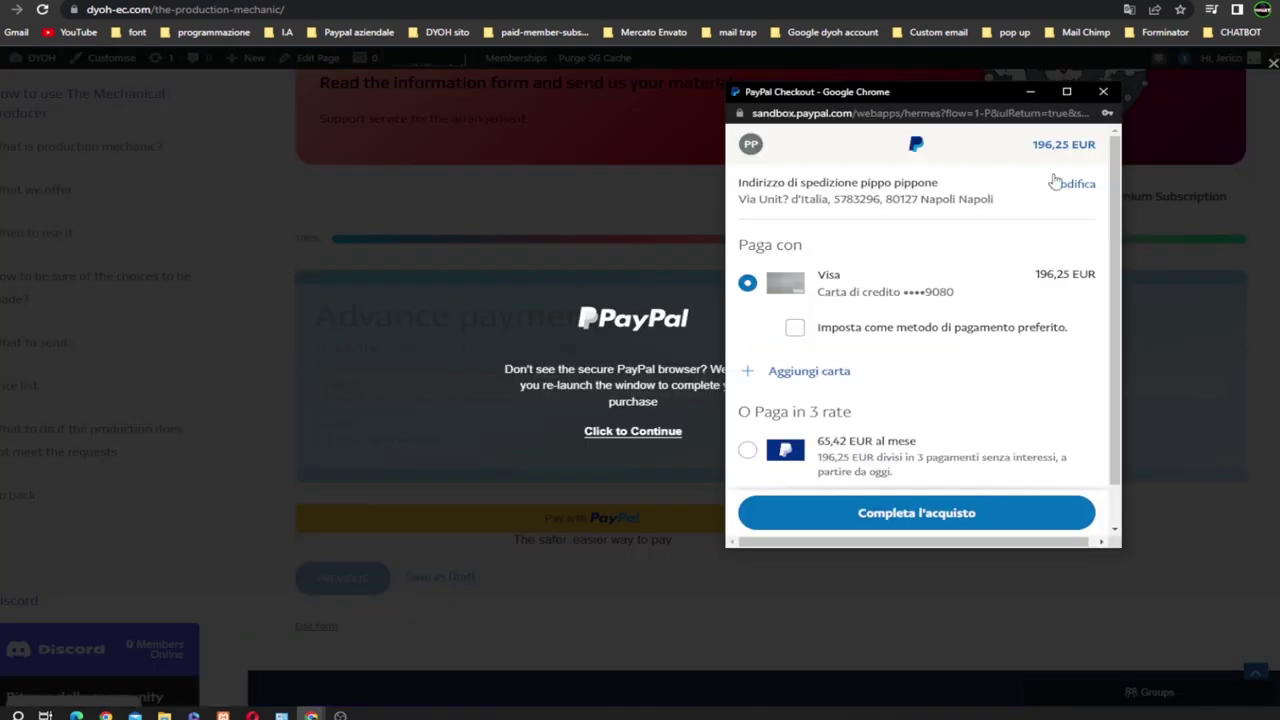
{"action": "left_click", "coordinate": [891, 522]}
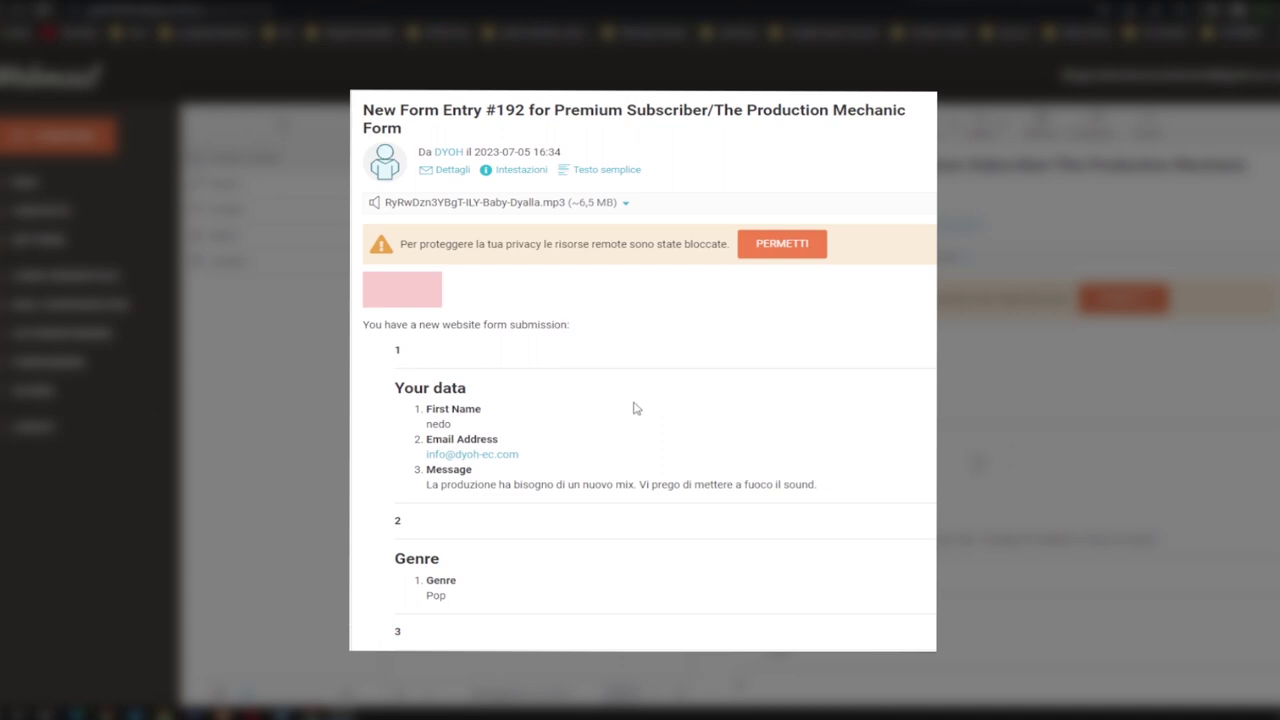
Read through the form submission e-mail, from the customer's data and genre down to the upload, Preventive and Advance payment sections.
{"action": "scroll", "coordinate": [636, 408], "scroll_direction": "down", "scroll_amount": 3}
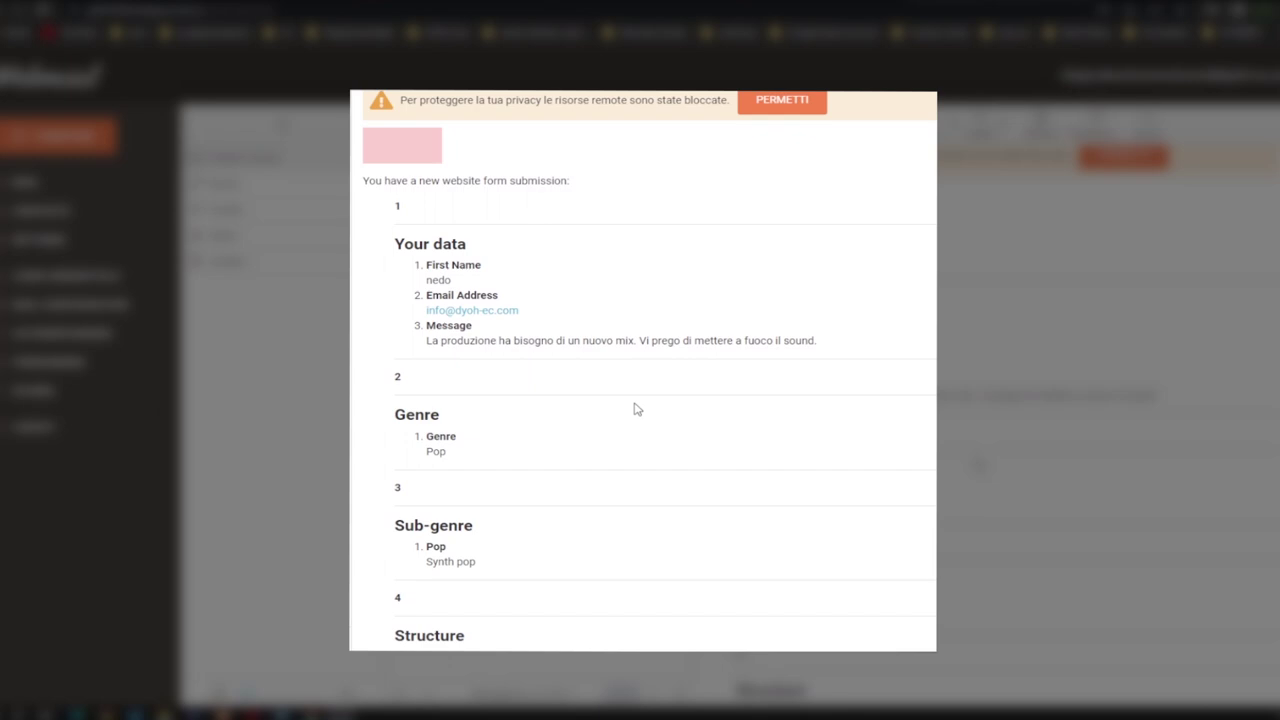
{"action": "scroll", "coordinate": [637, 409], "scroll_direction": "down", "scroll_amount": 2}
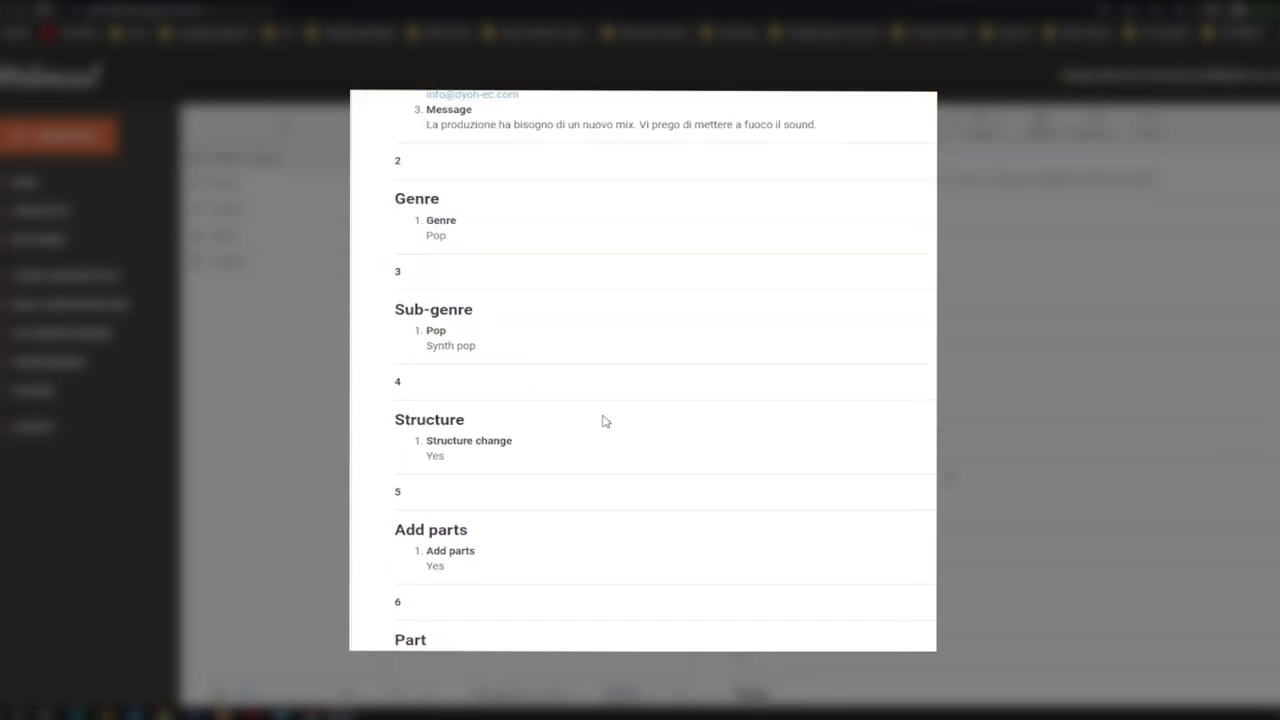
{"action": "scroll", "coordinate": [507, 237], "scroll_direction": "down", "scroll_amount": 1}
{"action": "scroll", "coordinate": [507, 237], "scroll_direction": "down", "scroll_amount": 2}
{"action": "scroll", "coordinate": [507, 237], "scroll_direction": "up", "scroll_amount": 2}
{"action": "scroll", "coordinate": [507, 237], "scroll_direction": "down", "scroll_amount": 1}
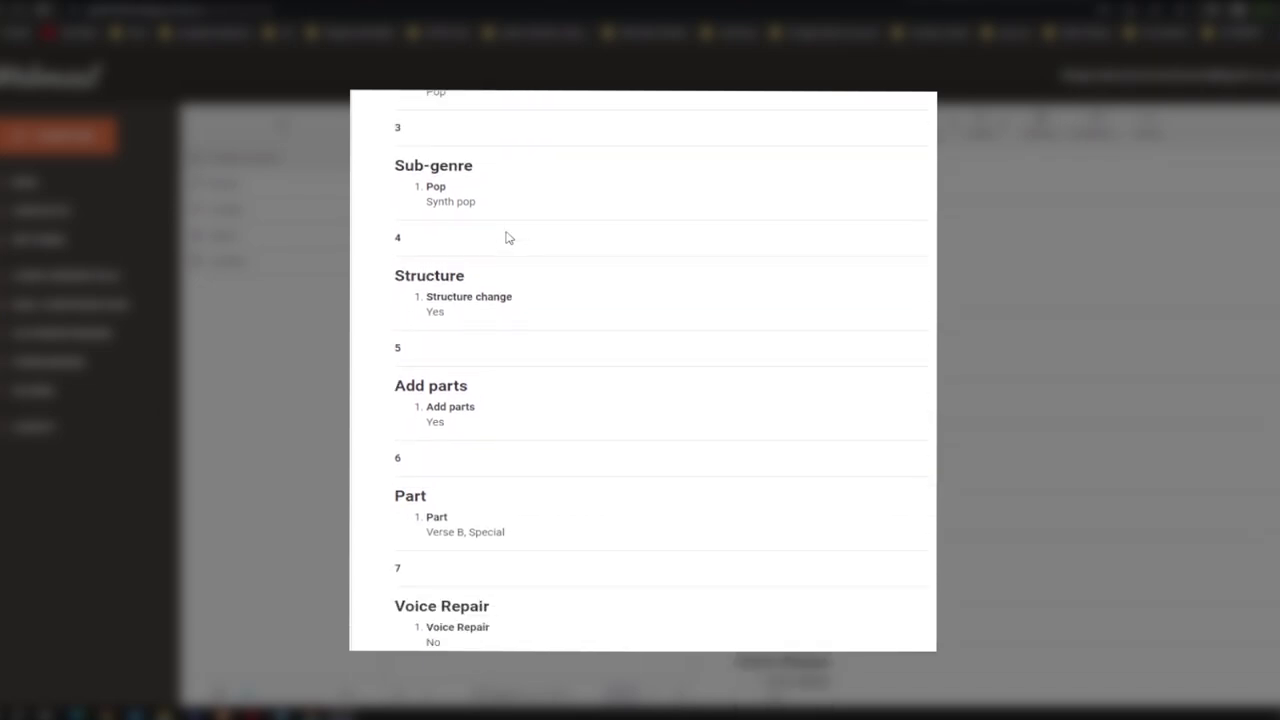
{"action": "scroll", "coordinate": [507, 237], "scroll_direction": "down", "scroll_amount": 1}
{"action": "scroll", "coordinate": [477, 282], "scroll_direction": "down", "scroll_amount": 3}
{"action": "scroll", "coordinate": [477, 286], "scroll_direction": "down", "scroll_amount": 4}
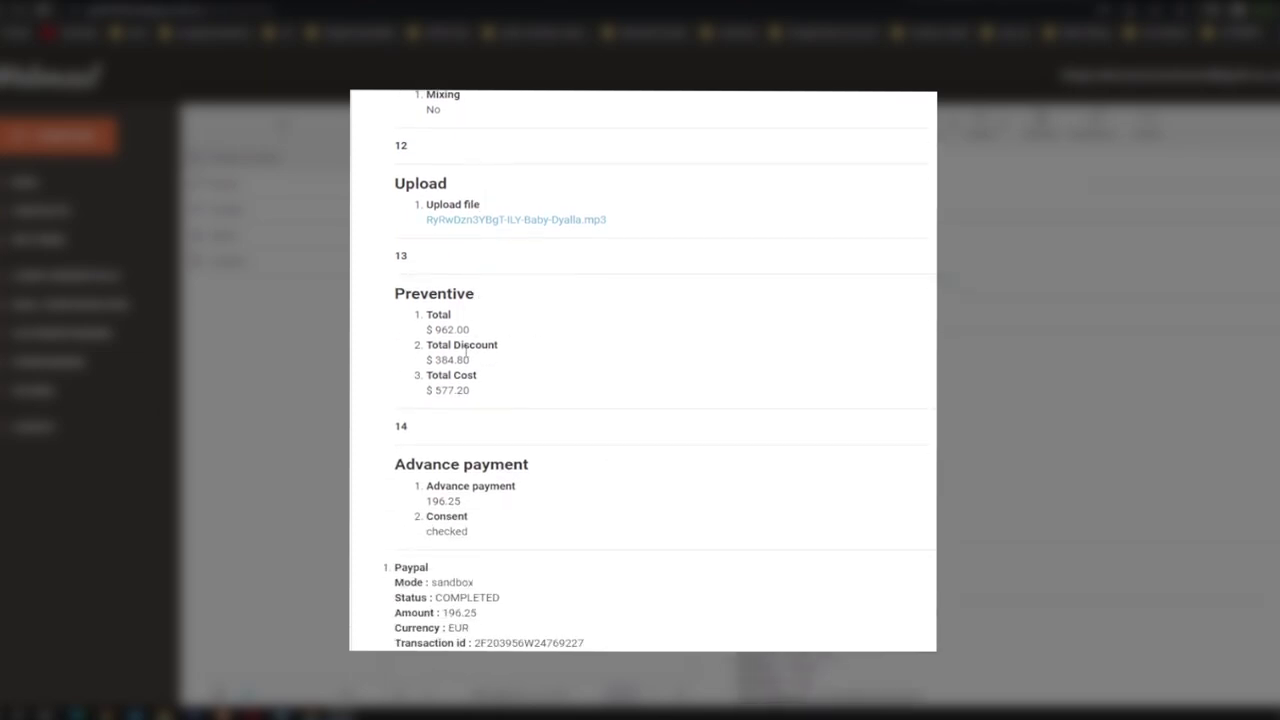
Review the requested services, the quote totals, the advance payment and the PayPal details in the submission e-mail.
{"action": "scroll", "coordinate": [523, 287], "scroll_direction": "up", "scroll_amount": 5}
{"action": "scroll", "coordinate": [520, 287], "scroll_direction": "down", "scroll_amount": 3}
{"action": "scroll", "coordinate": [520, 287], "scroll_direction": "down", "scroll_amount": 1}
{"action": "scroll", "coordinate": [520, 288], "scroll_direction": "down", "scroll_amount": 4}
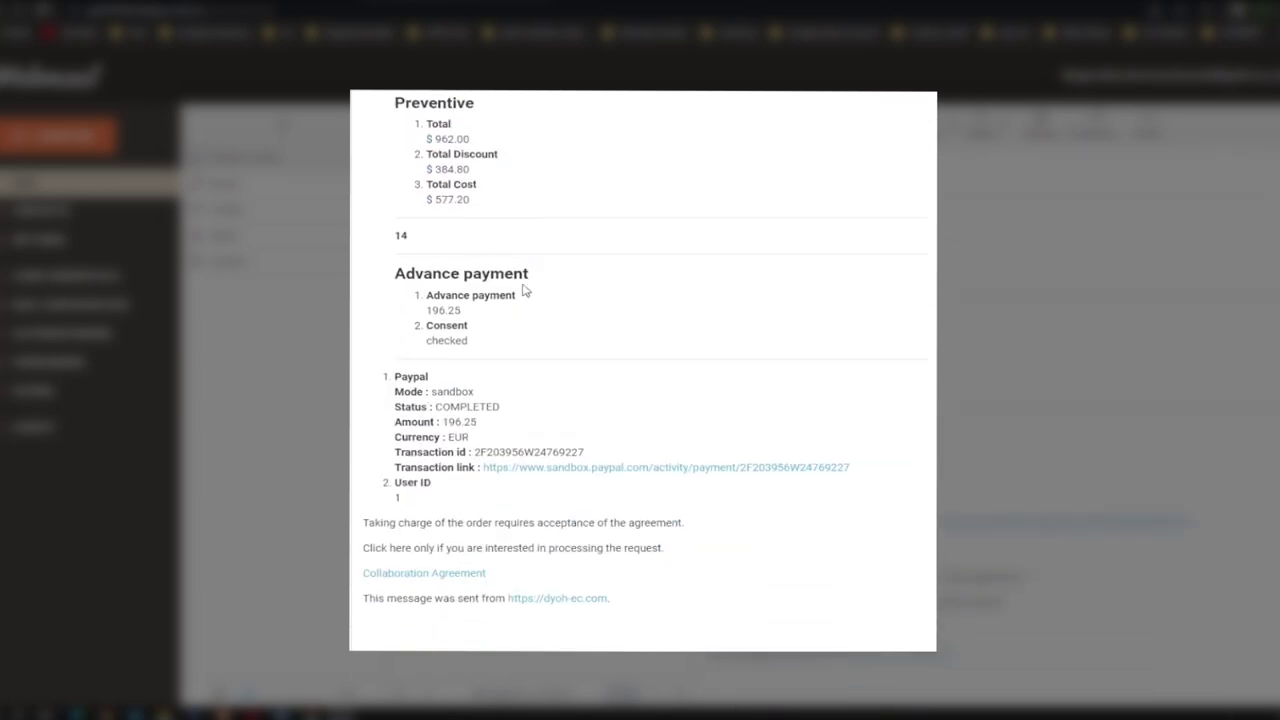
{"action": "scroll", "coordinate": [523, 290], "scroll_direction": "up", "scroll_amount": 2}
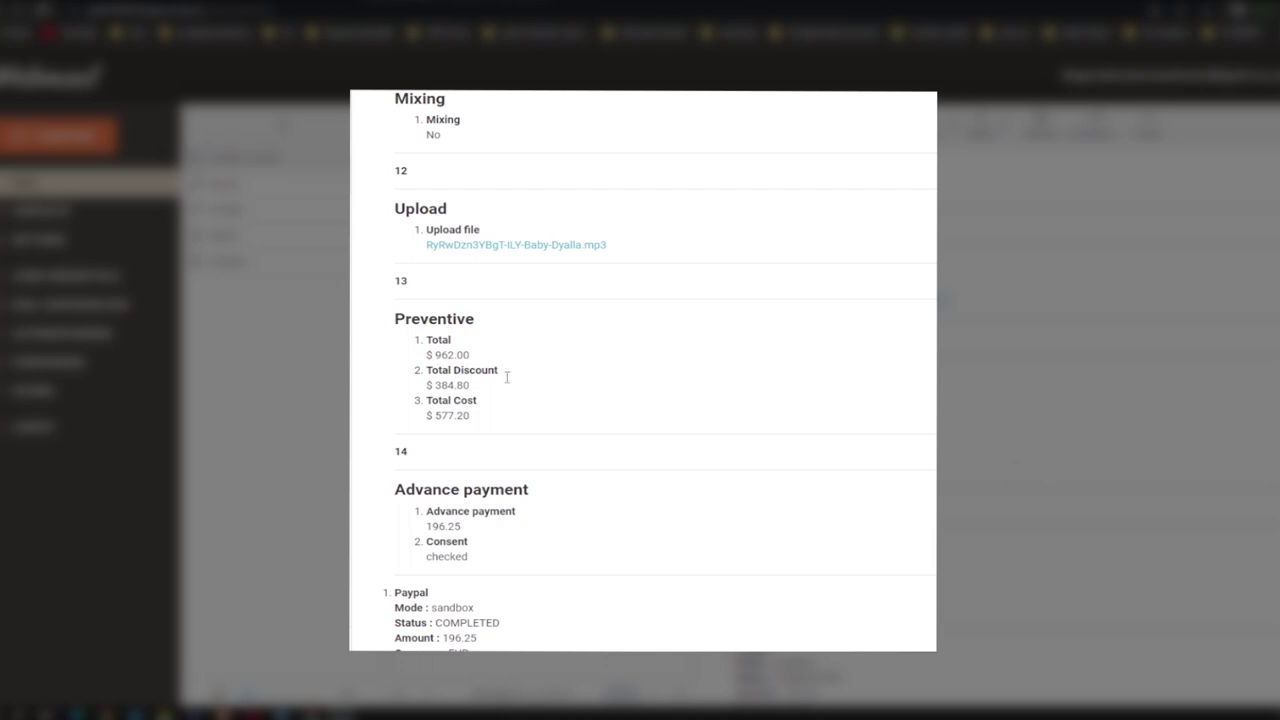
{"action": "scroll", "coordinate": [505, 478], "scroll_direction": "down", "scroll_amount": 1}
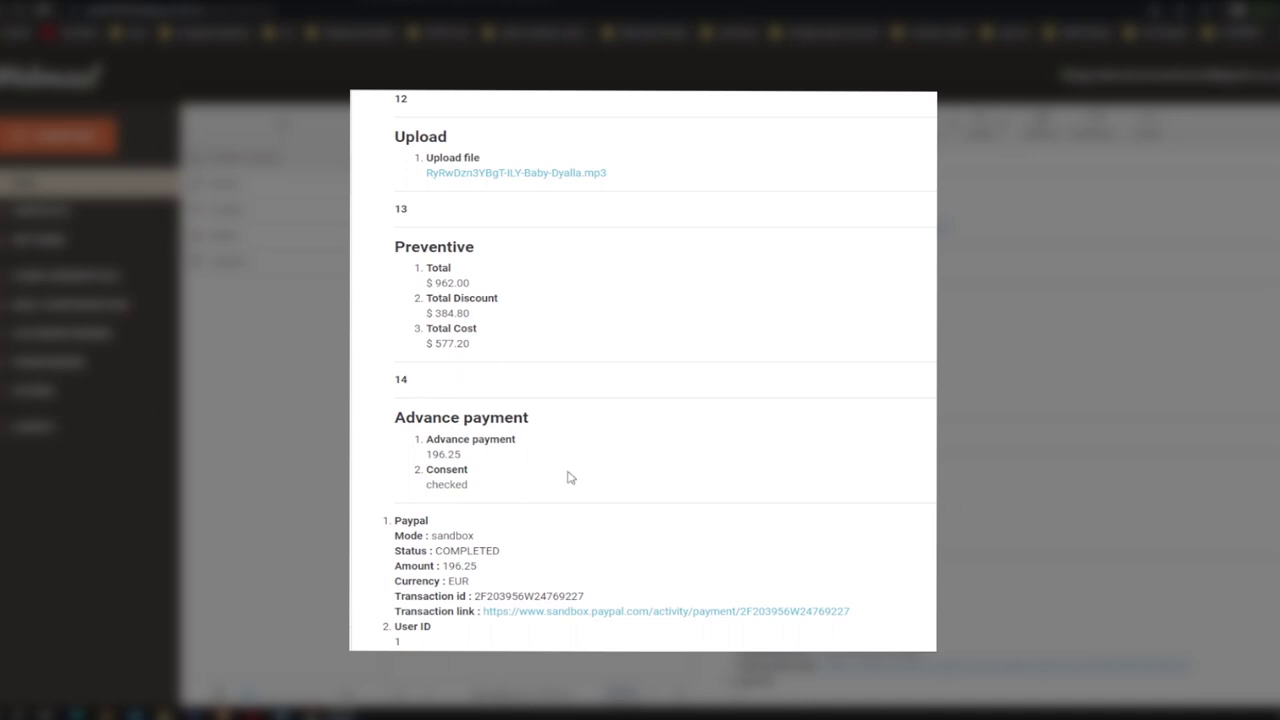
Open the uploaded ILY-Baby-Dyalla mp3 file from the Upload section and return to the submission e-mail.
{"action": "scroll", "coordinate": [507, 452], "scroll_direction": "up", "scroll_amount": 3}
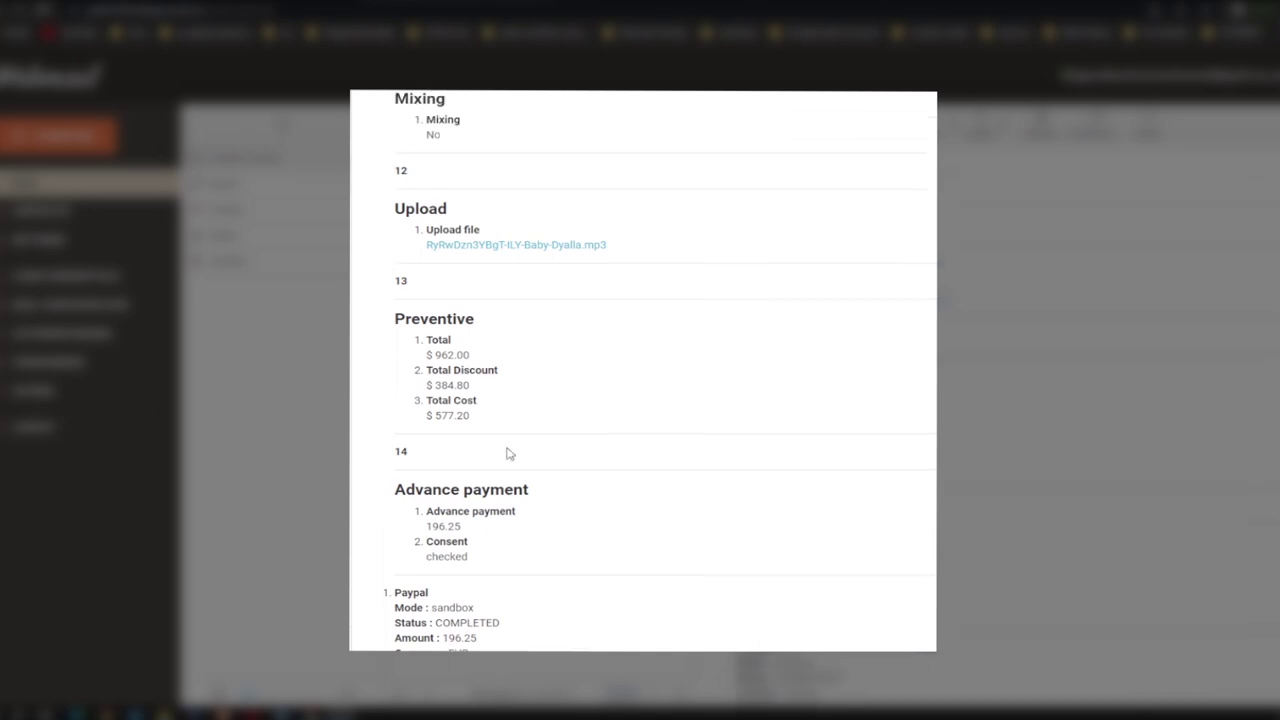
{"action": "scroll", "coordinate": [517, 444], "scroll_direction": "up", "scroll_amount": 2}
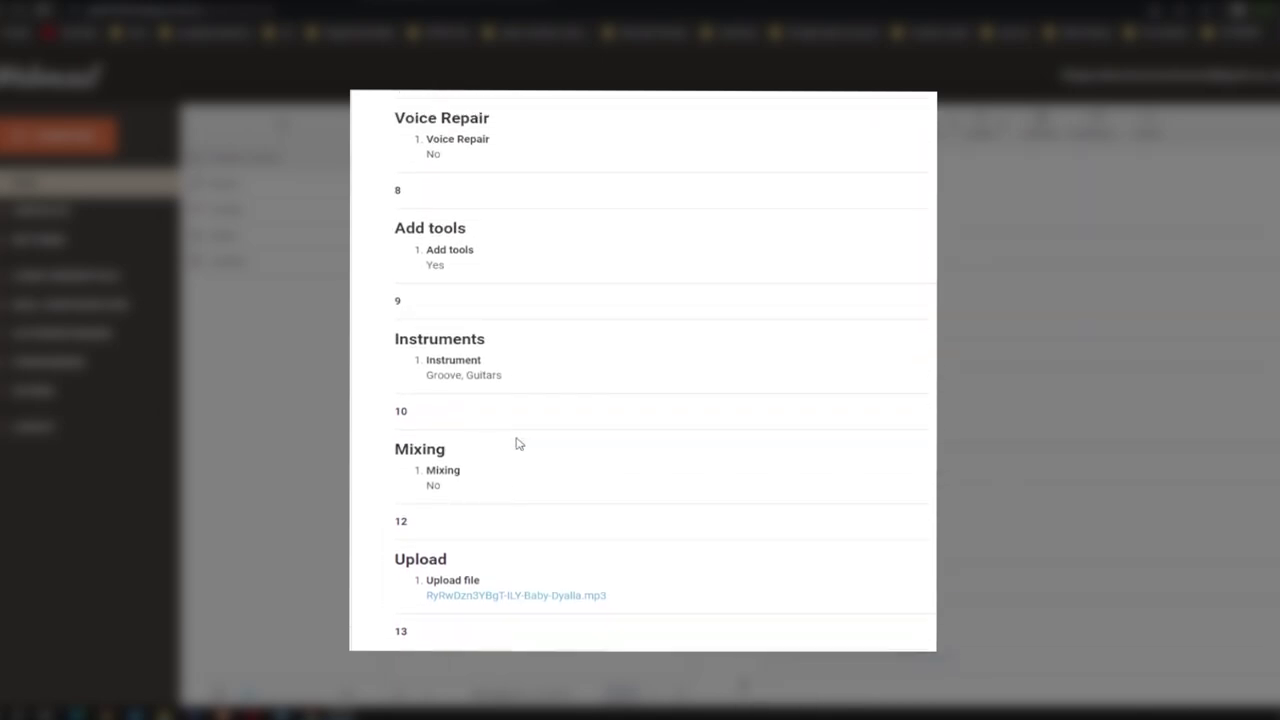
{"action": "scroll", "coordinate": [506, 451], "scroll_direction": "down", "scroll_amount": 4}
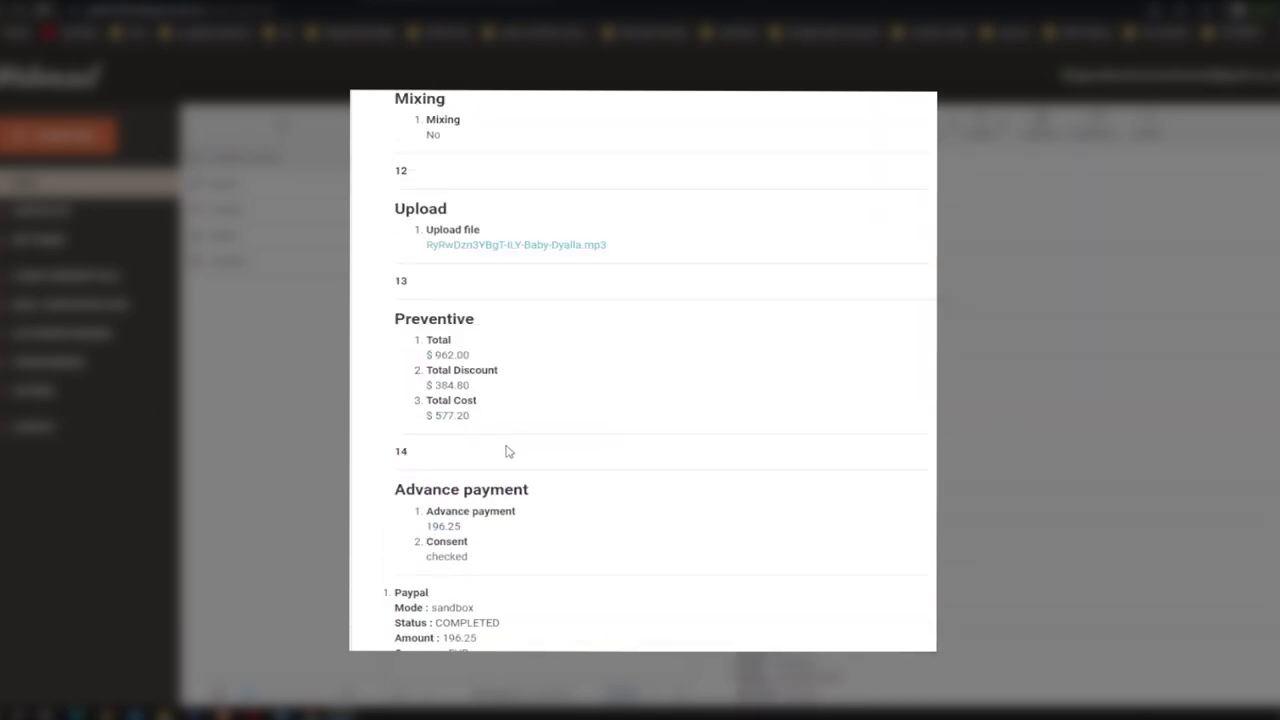
{"action": "left_click", "coordinate": [476, 247]}
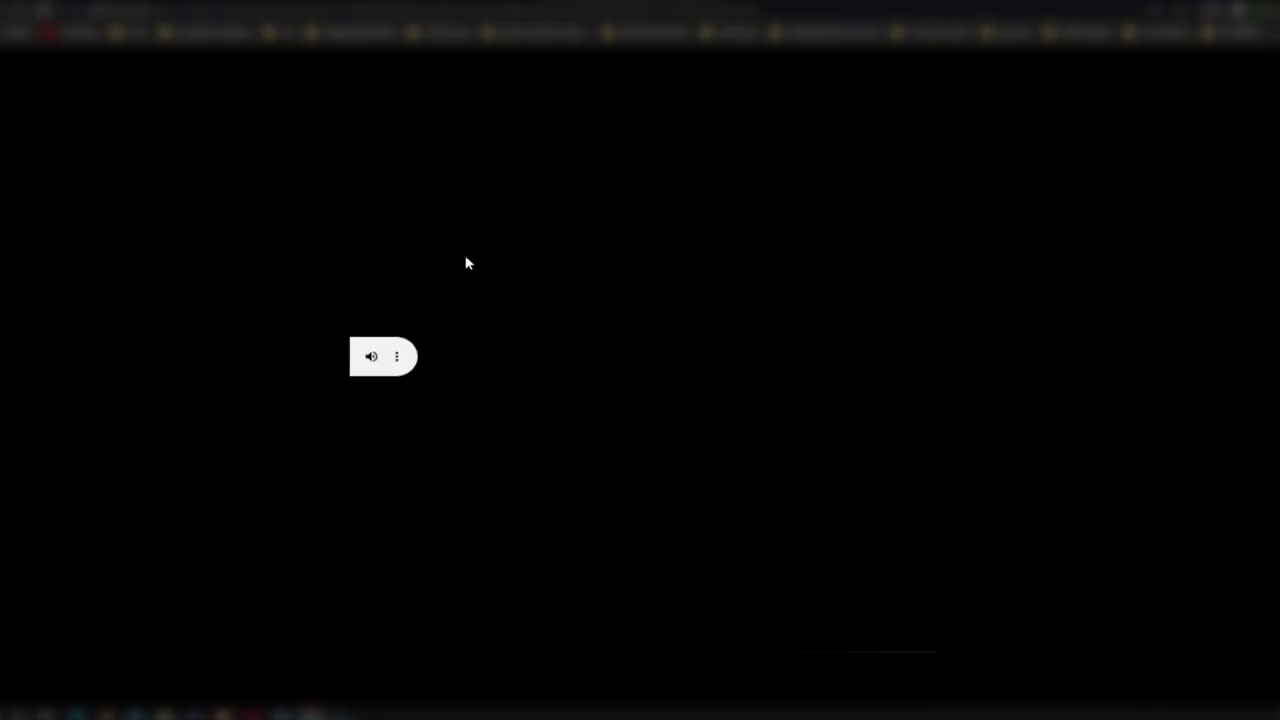
{"action": "left_click", "coordinate": [535, 8]}
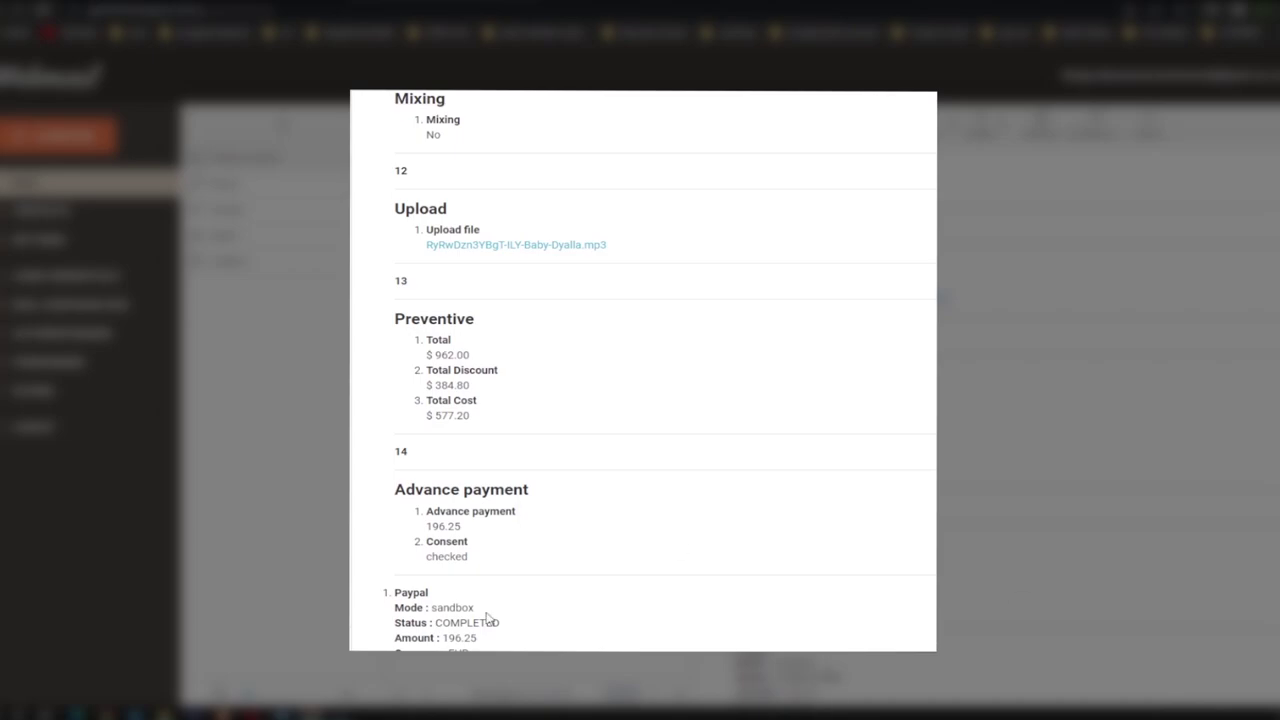
Open the Collaboration Agreement link at the end of the order e-mail and look over the acceptance page down to the Acceptance form.
{"action": "scroll", "coordinate": [622, 334], "scroll_direction": "down", "scroll_amount": 3}
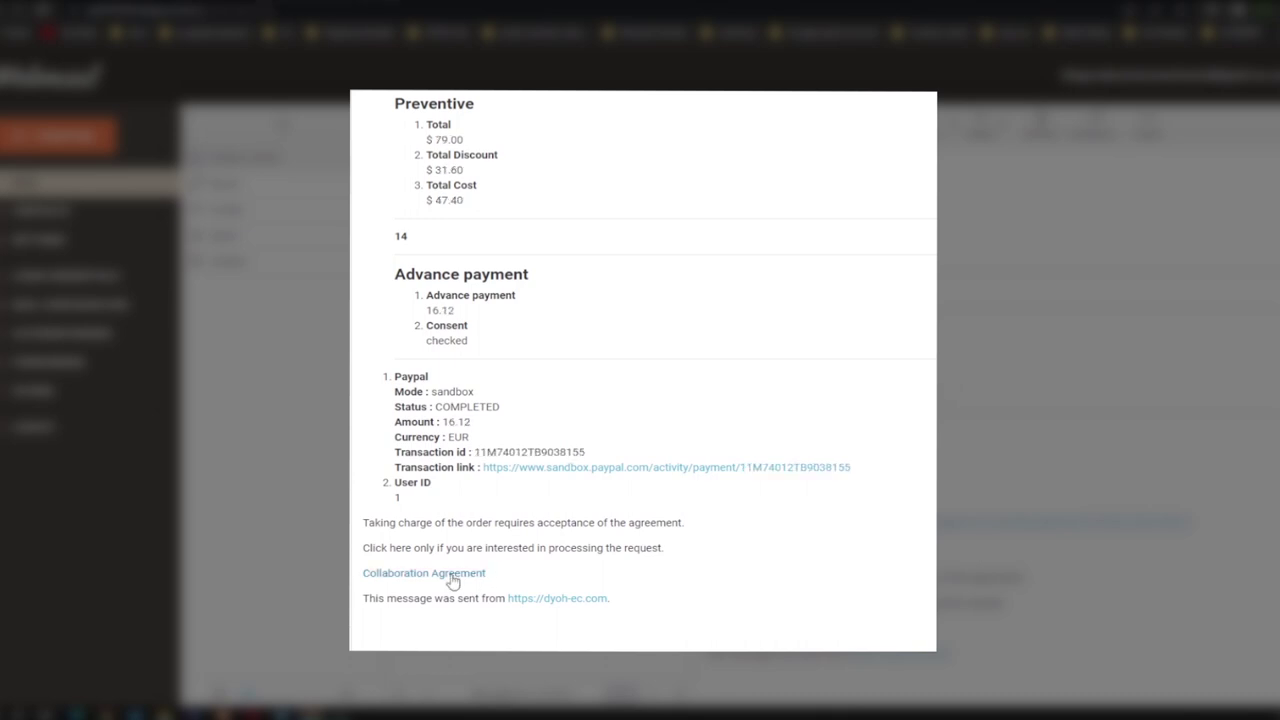
{"action": "left_click", "coordinate": [452, 574]}
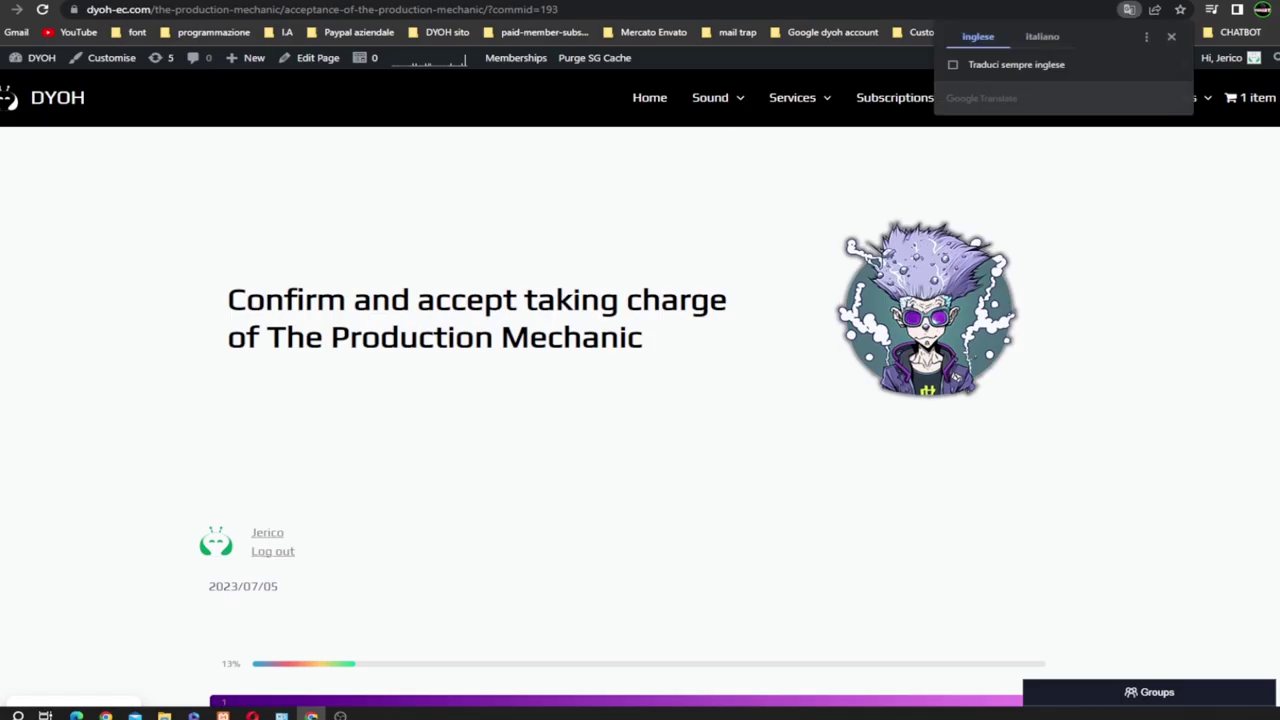
{"action": "scroll", "coordinate": [705, 350], "scroll_direction": "down", "scroll_amount": 3}
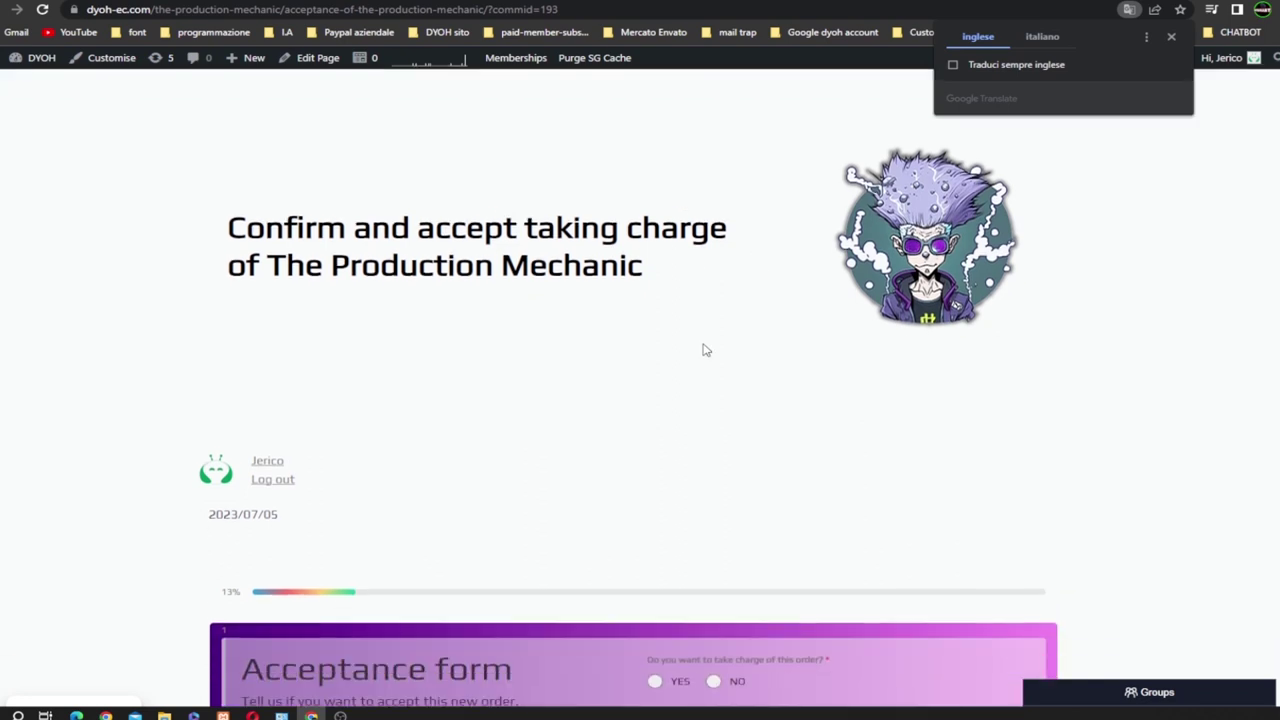
{"action": "scroll", "coordinate": [705, 350], "scroll_direction": "up", "scroll_amount": 3}
{"action": "scroll", "coordinate": [705, 348], "scroll_direction": "down", "scroll_amount": 4}
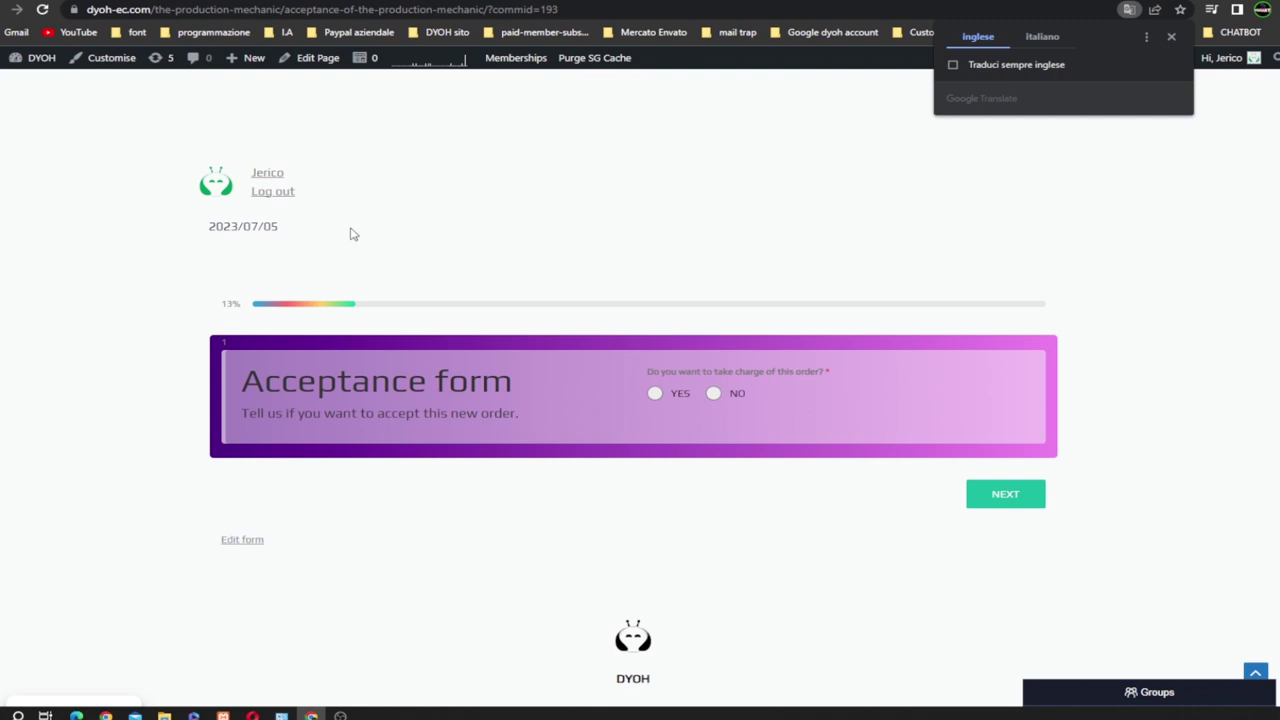
{"action": "scroll", "coordinate": [479, 241], "scroll_direction": "up", "scroll_amount": 3}
{"action": "scroll", "coordinate": [479, 241], "scroll_direction": "down", "scroll_amount": 4}
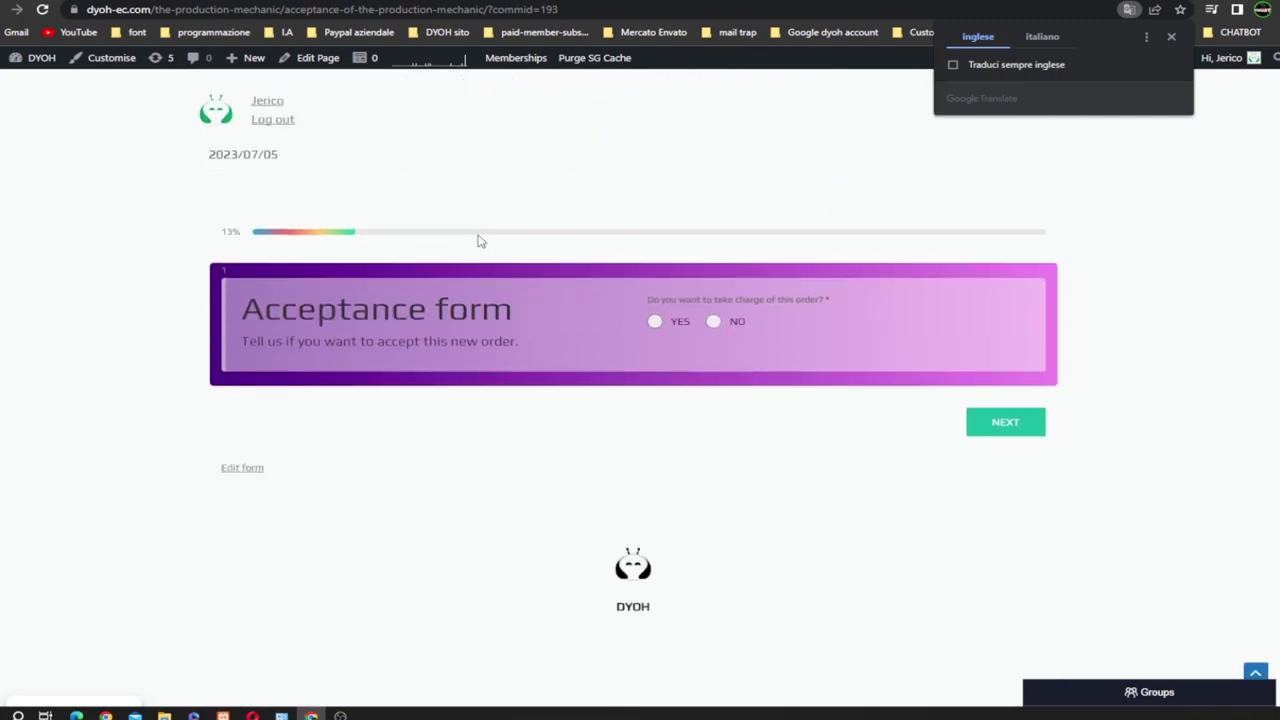
{"action": "scroll", "coordinate": [551, 400], "scroll_direction": "down", "scroll_amount": 2}
{"action": "scroll", "coordinate": [551, 400], "scroll_direction": "up", "scroll_amount": 3}
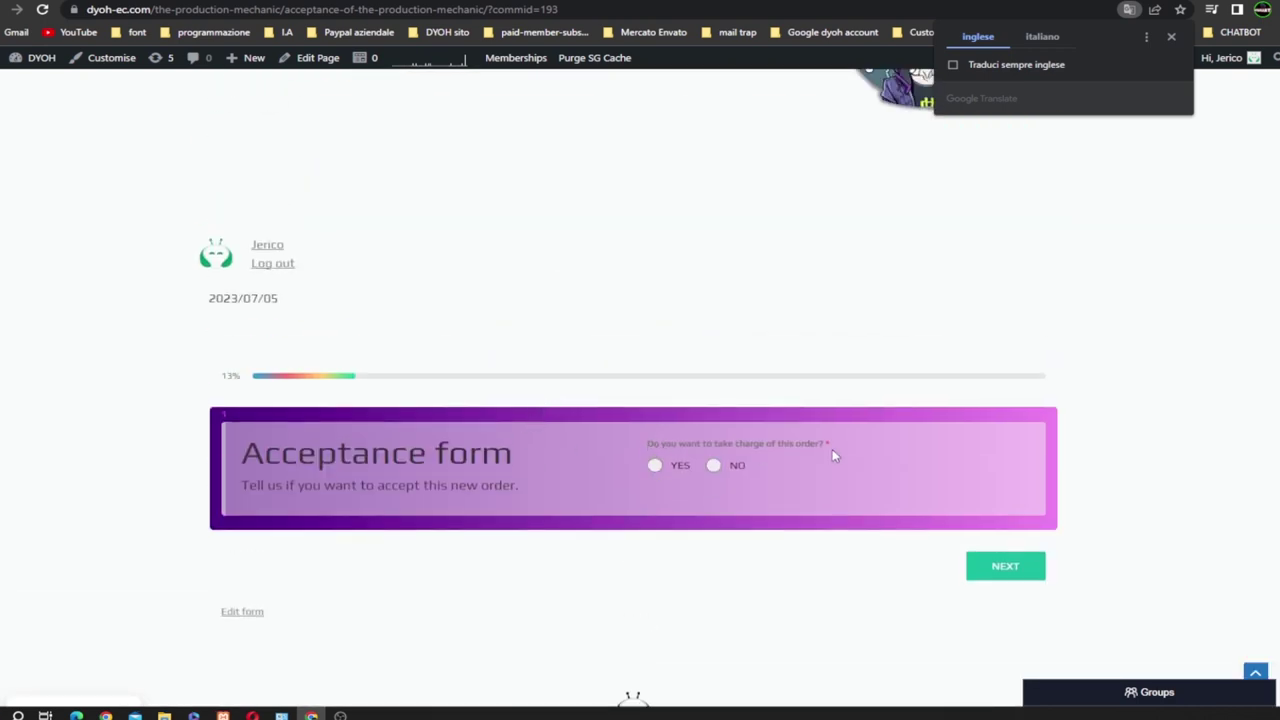
Answer YES to taking charge of the order and NO to currently working on a previous order, continuing to the customer references.
{"action": "left_click", "coordinate": [656, 466]}
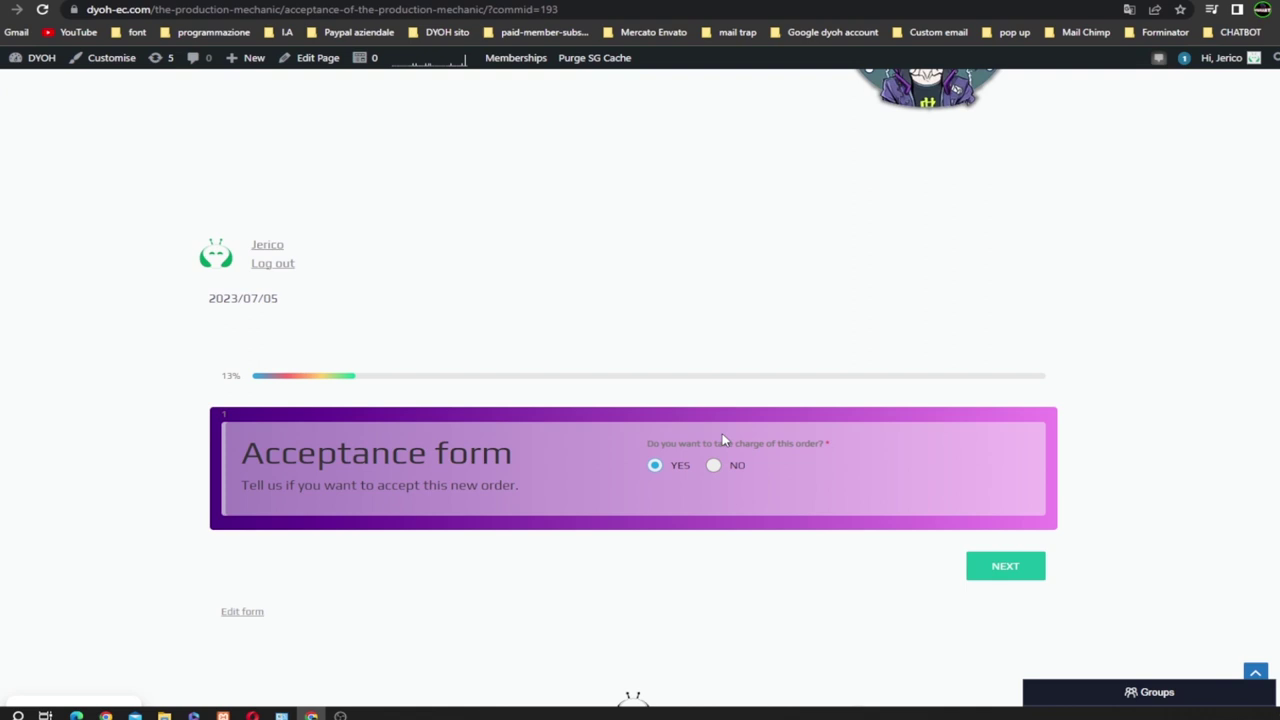
{"action": "left_click", "coordinate": [1034, 571]}
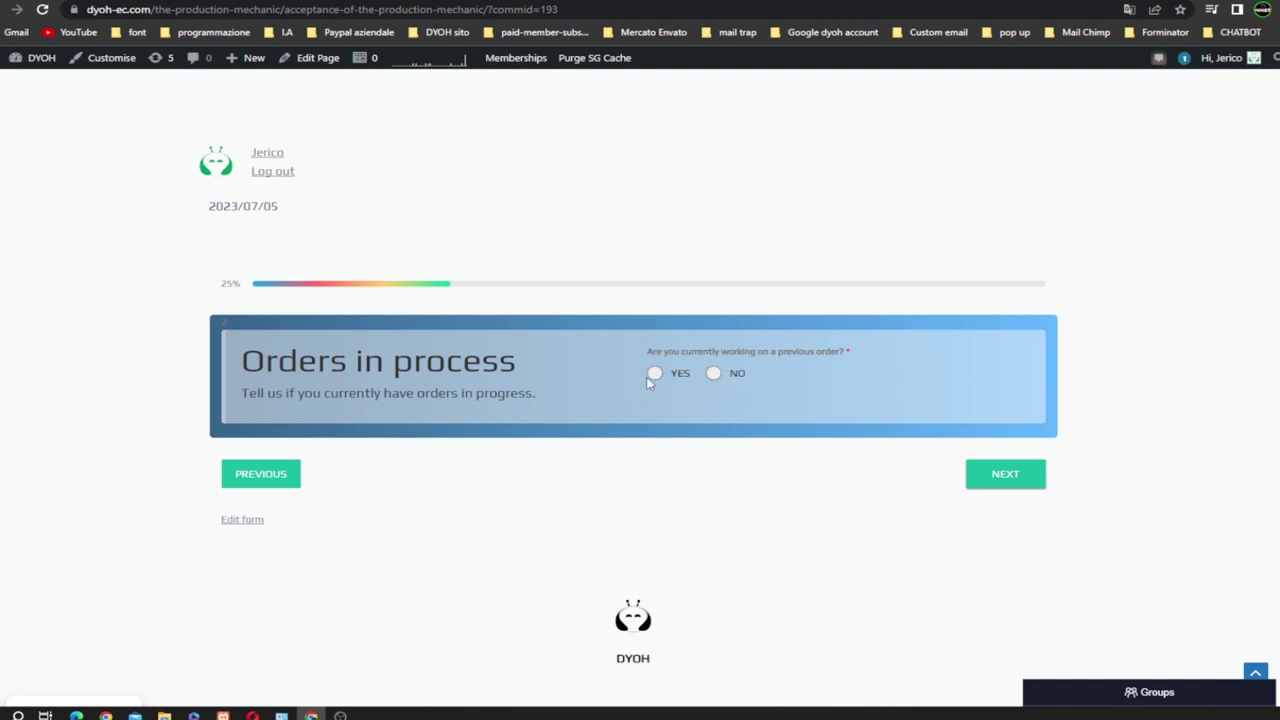
{"action": "left_click", "coordinate": [712, 376]}
{"action": "left_click", "coordinate": [1020, 486]}
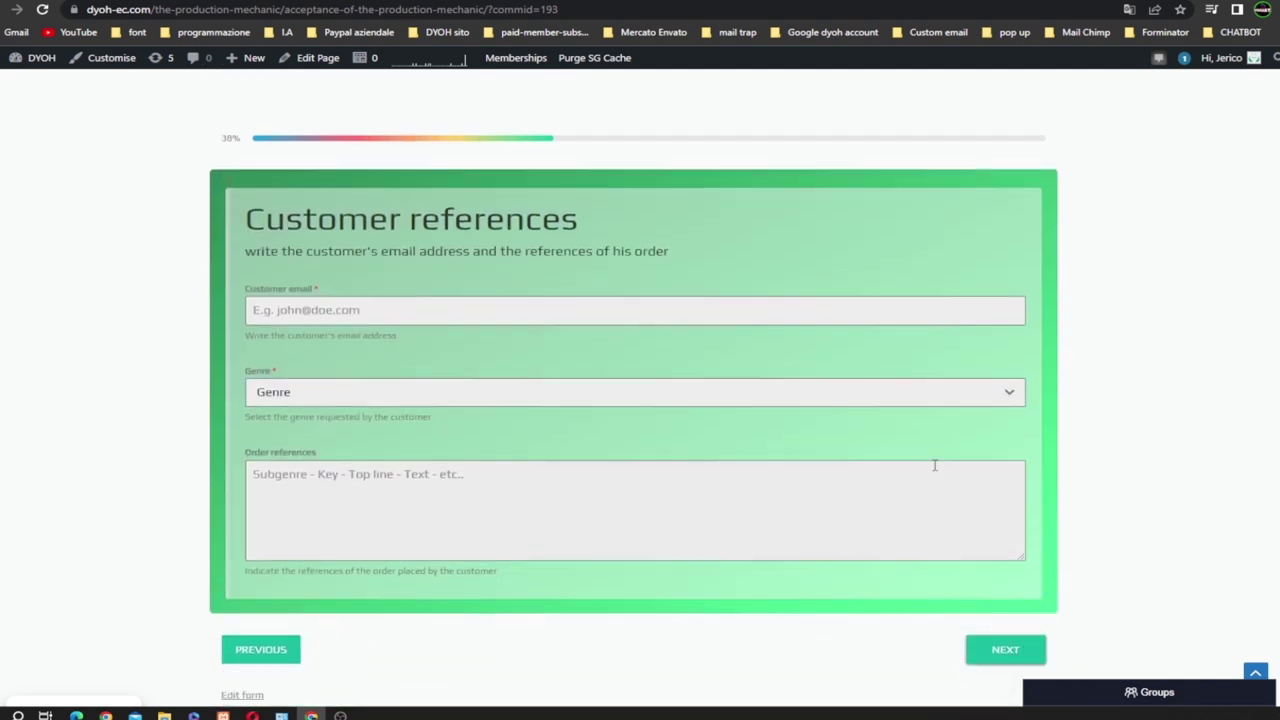
Consult the order e-mail in the webmail for the customer's references and return to the acceptance form.
{"action": "left_click", "coordinate": [446, 300]}
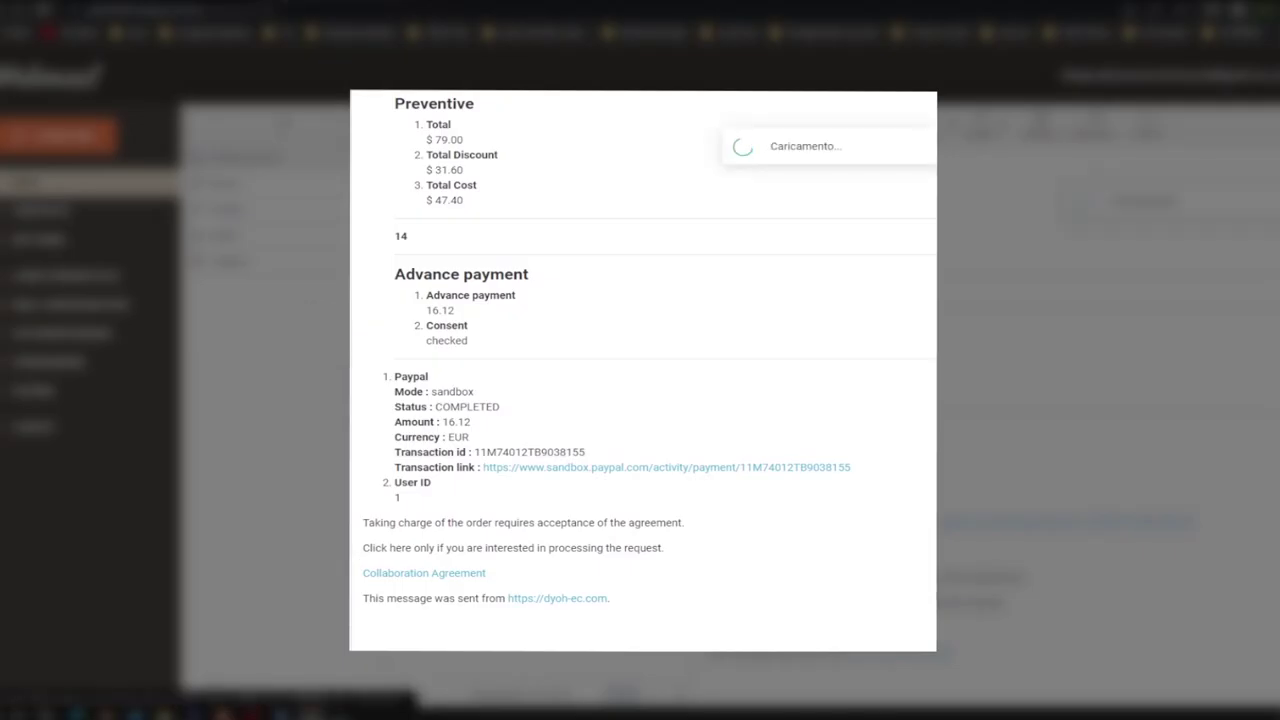
{"action": "scroll", "coordinate": [553, 272], "scroll_direction": "up", "scroll_amount": 5}
{"action": "scroll", "coordinate": [553, 272], "scroll_direction": "up", "scroll_amount": 10}
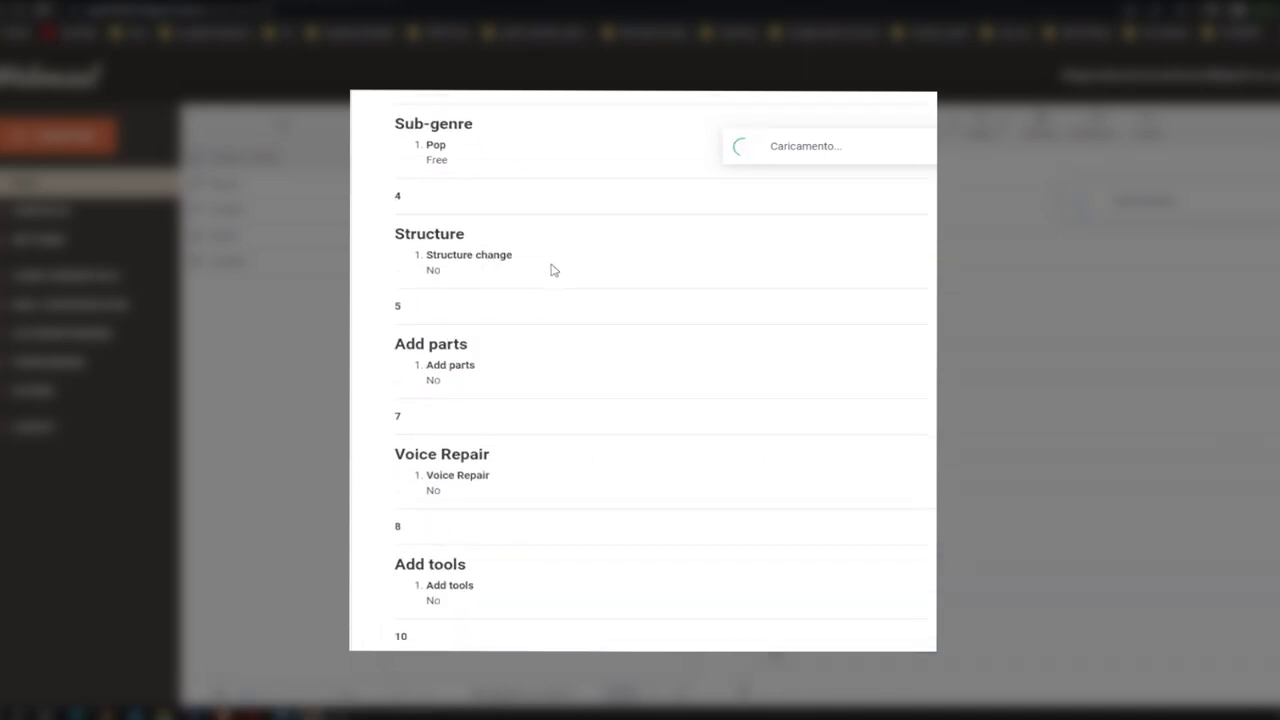
{"action": "scroll", "coordinate": [456, 308], "scroll_direction": "down", "scroll_amount": 2}
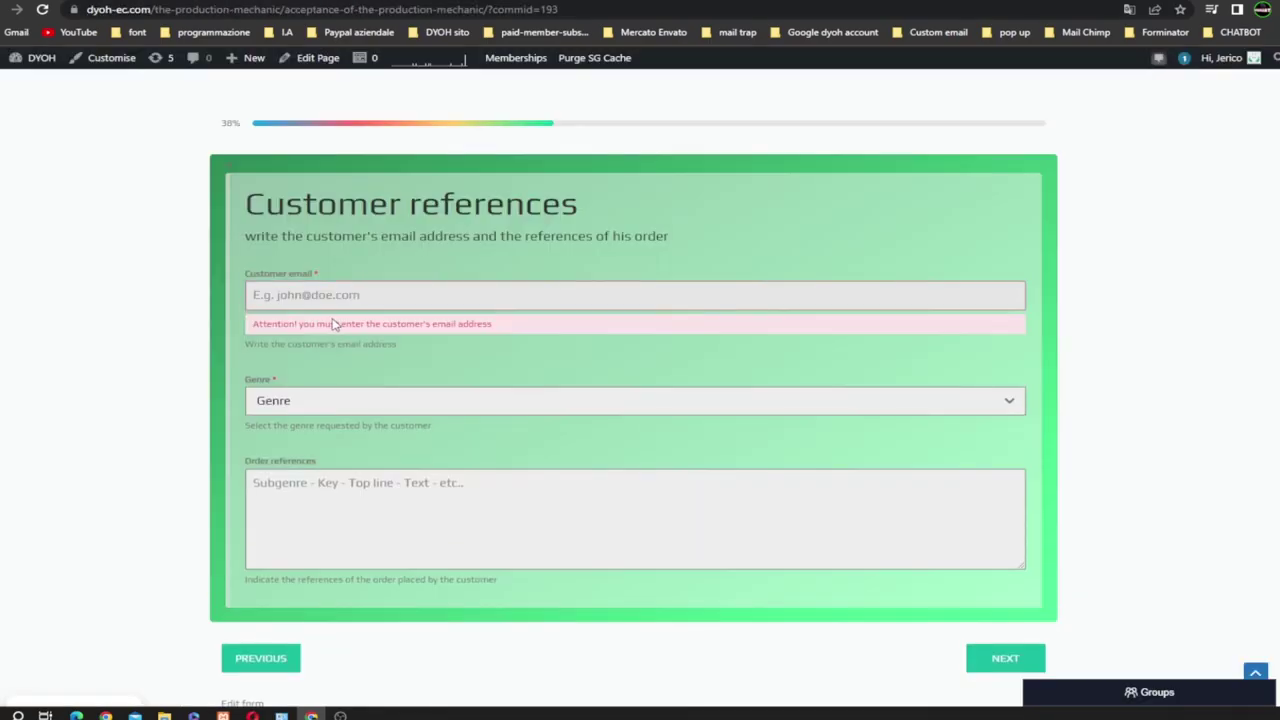
{"action": "left_click", "coordinate": [322, 296]}
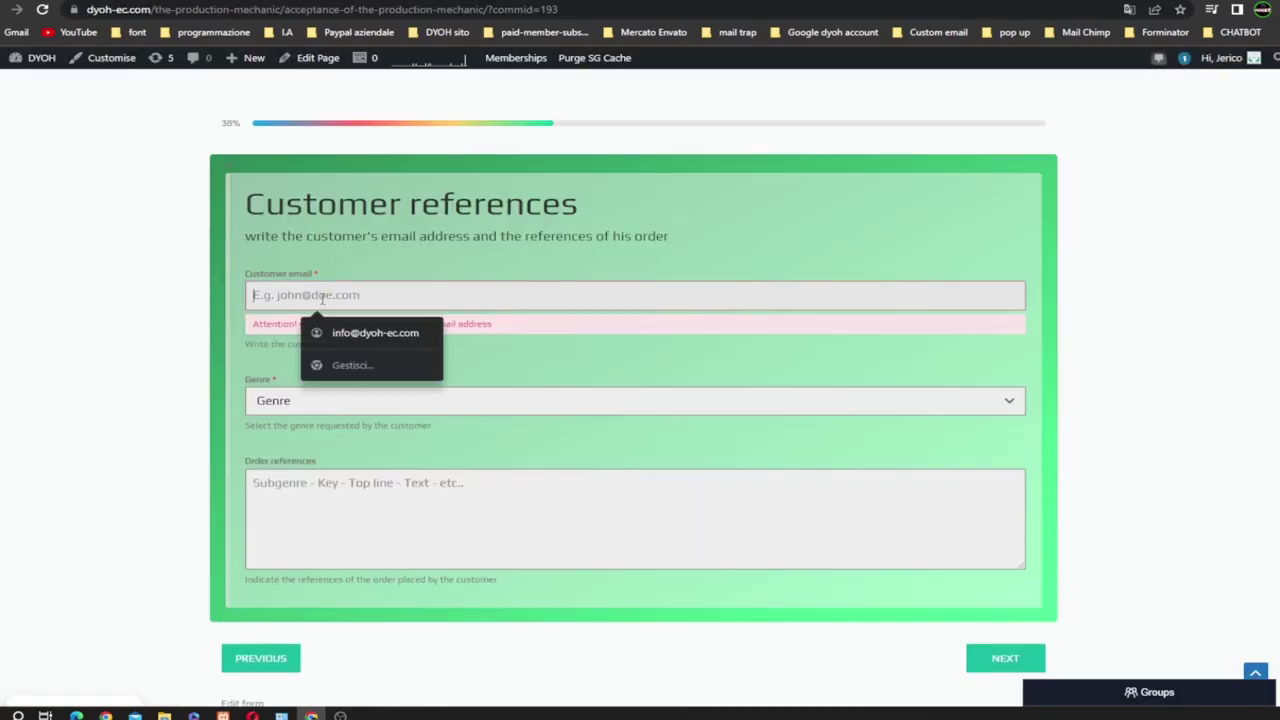
{"action": "type", "text": "nedo"}
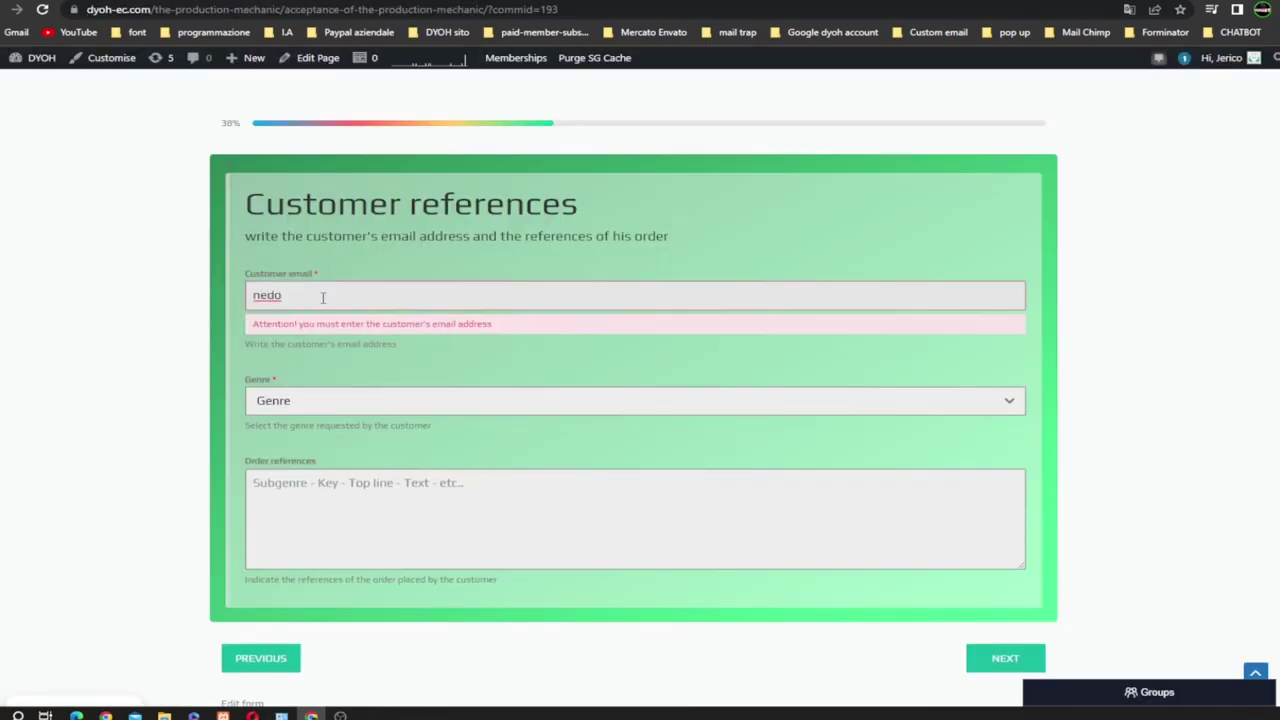
{"action": "key", "text": "BackSpace"}
{"action": "key", "text": "BackSpace"}
{"action": "key", "text": "BackSpace"}
{"action": "key", "text": "BackSpace"}
Fill in the customer's e-mail address in the Customer references form, checking it against the order e-mail.
{"action": "right_click", "coordinate": [322, 299]}
{"action": "left_click", "coordinate": [364, 411]}
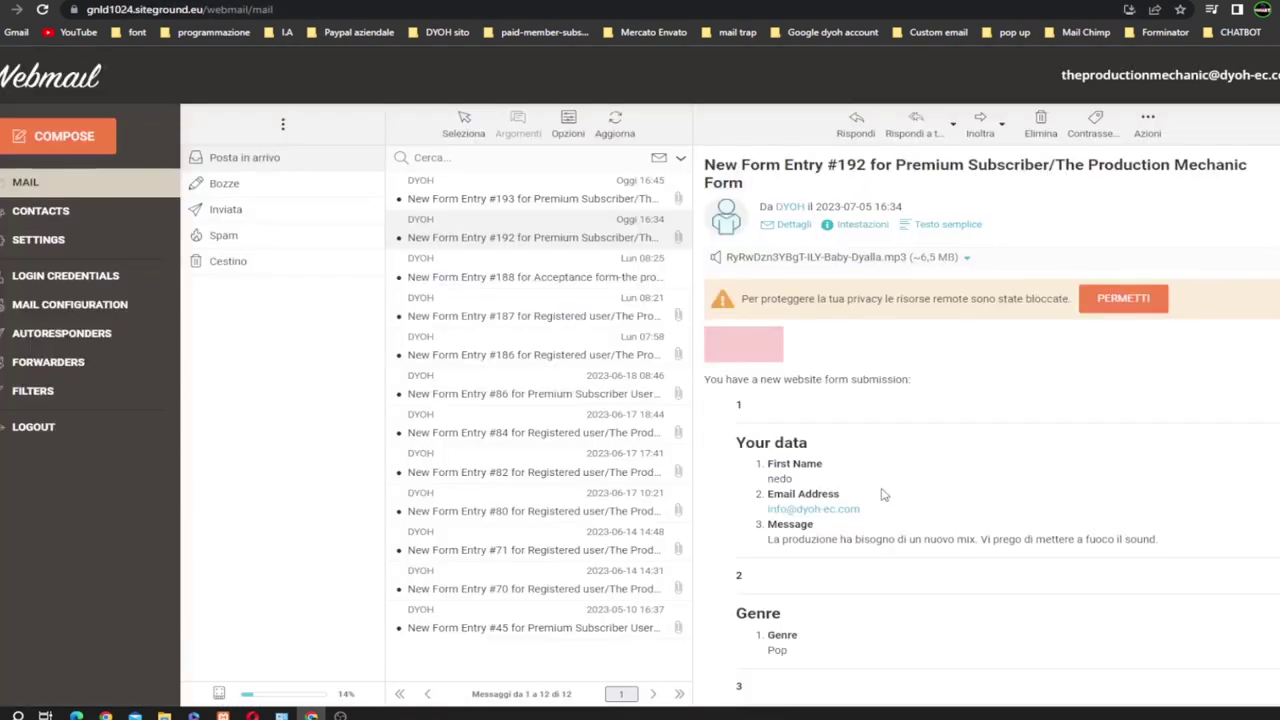
{"action": "scroll", "coordinate": [886, 491], "scroll_direction": "down", "scroll_amount": 3}
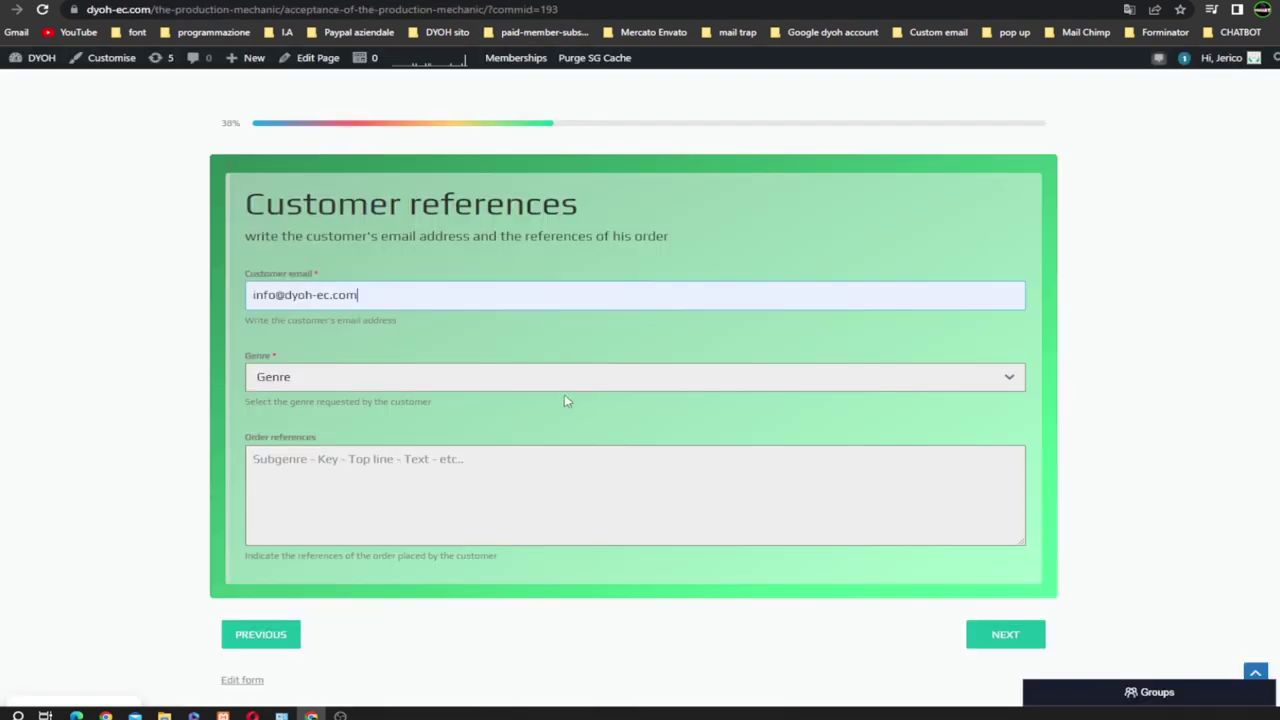
Select Pop as the customer's genre, leave the order references empty and continue to the Calendar page.
{"action": "left_click", "coordinate": [534, 384]}
{"action": "left_click", "coordinate": [450, 421]}
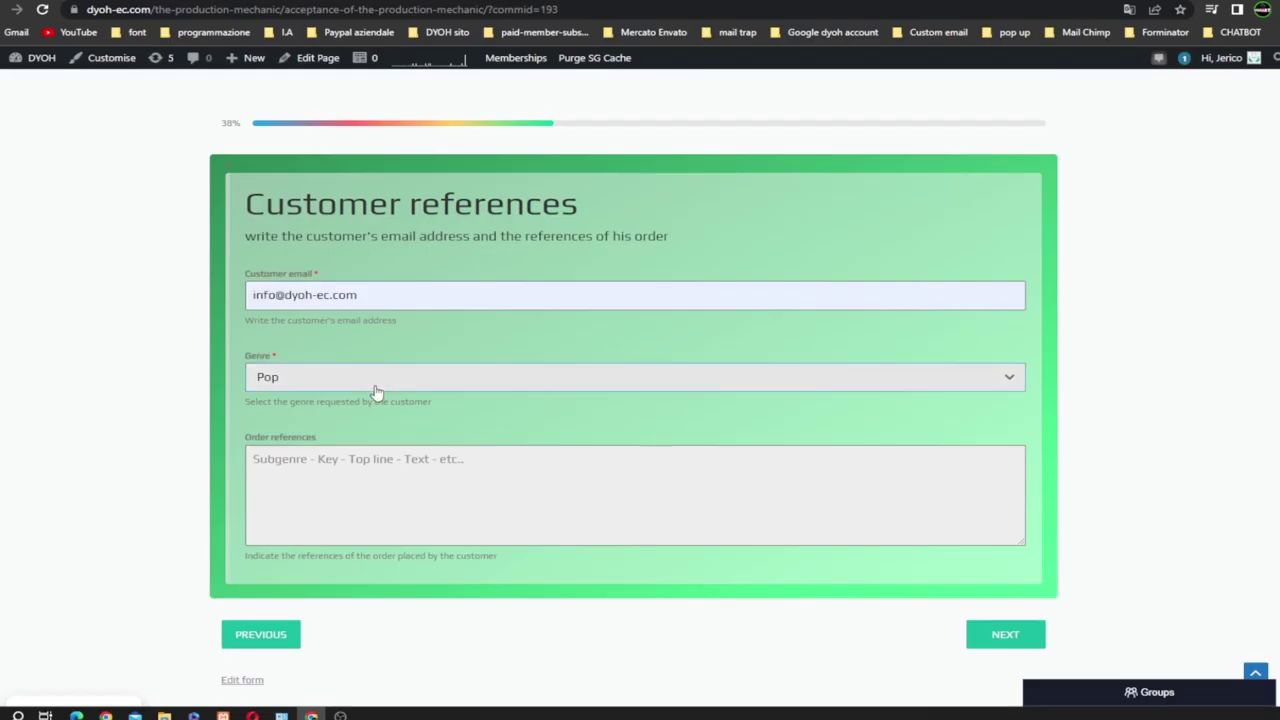
{"action": "left_click", "coordinate": [337, 490]}
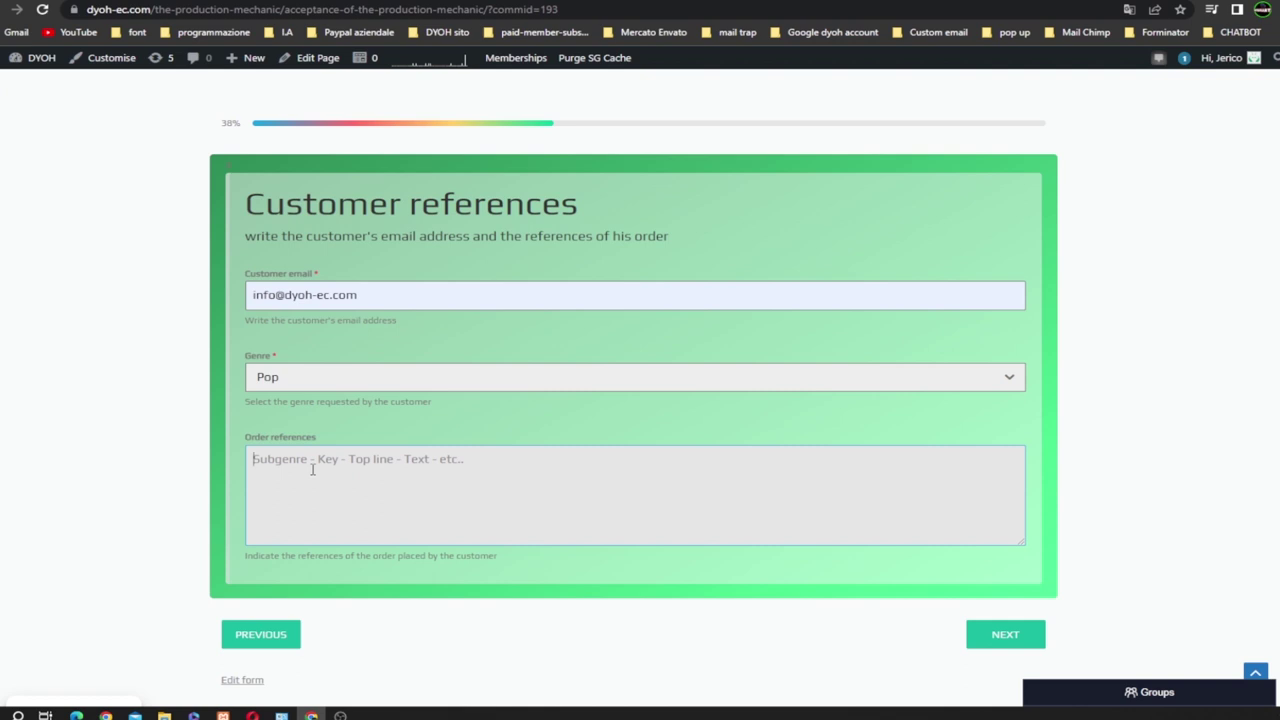
{"action": "left_click", "coordinate": [970, 634]}
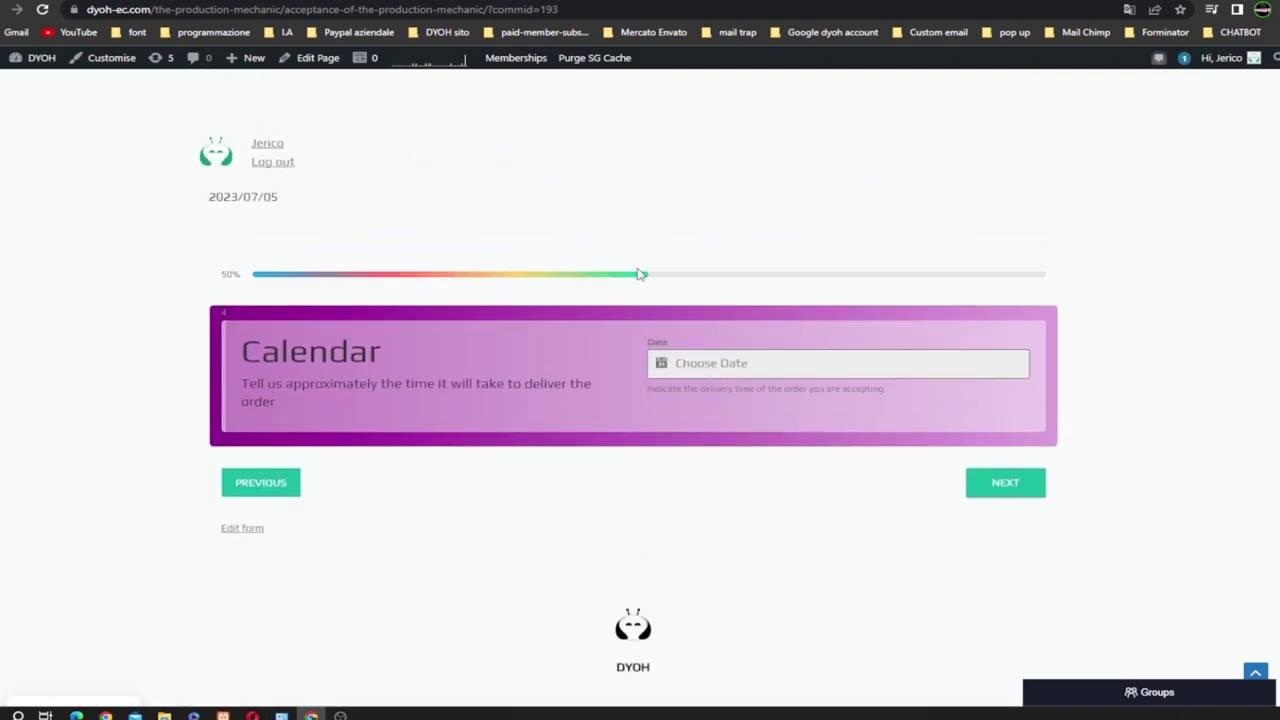
Set the order's delivery date to 7 July 2023 and continue to the contract page.
{"action": "left_click", "coordinate": [711, 366]}
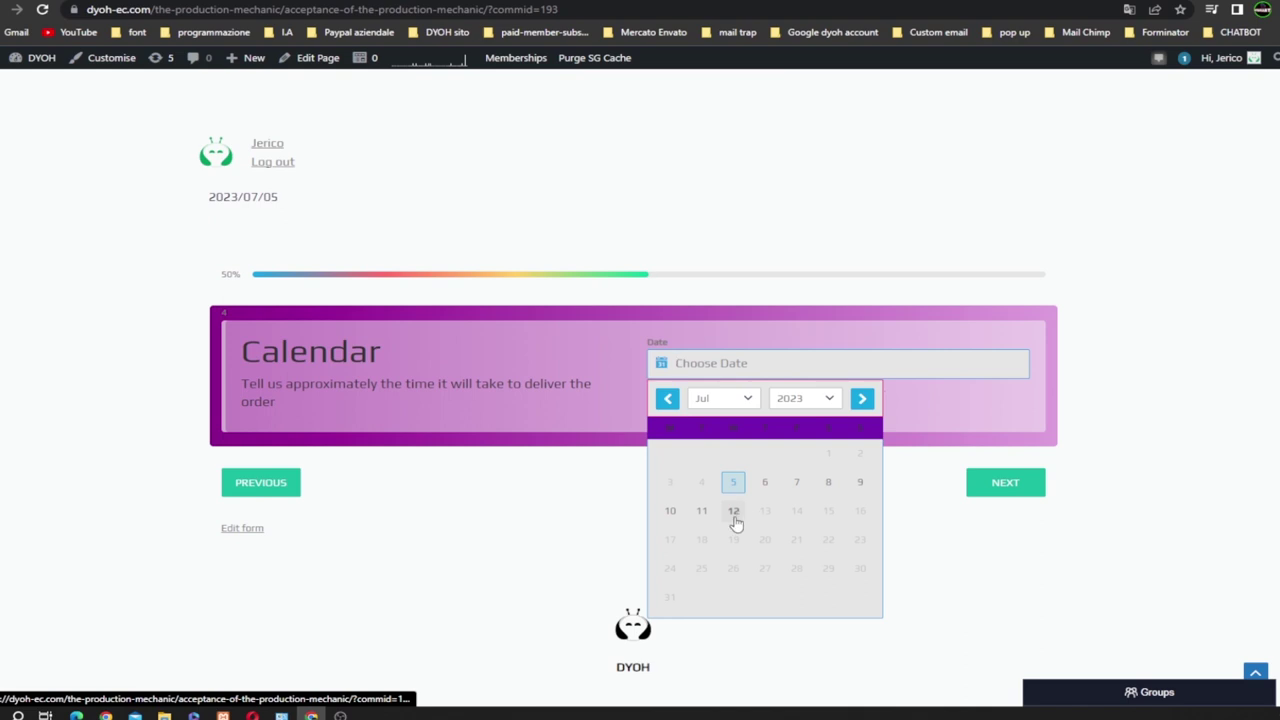
{"action": "left_click", "coordinate": [793, 486]}
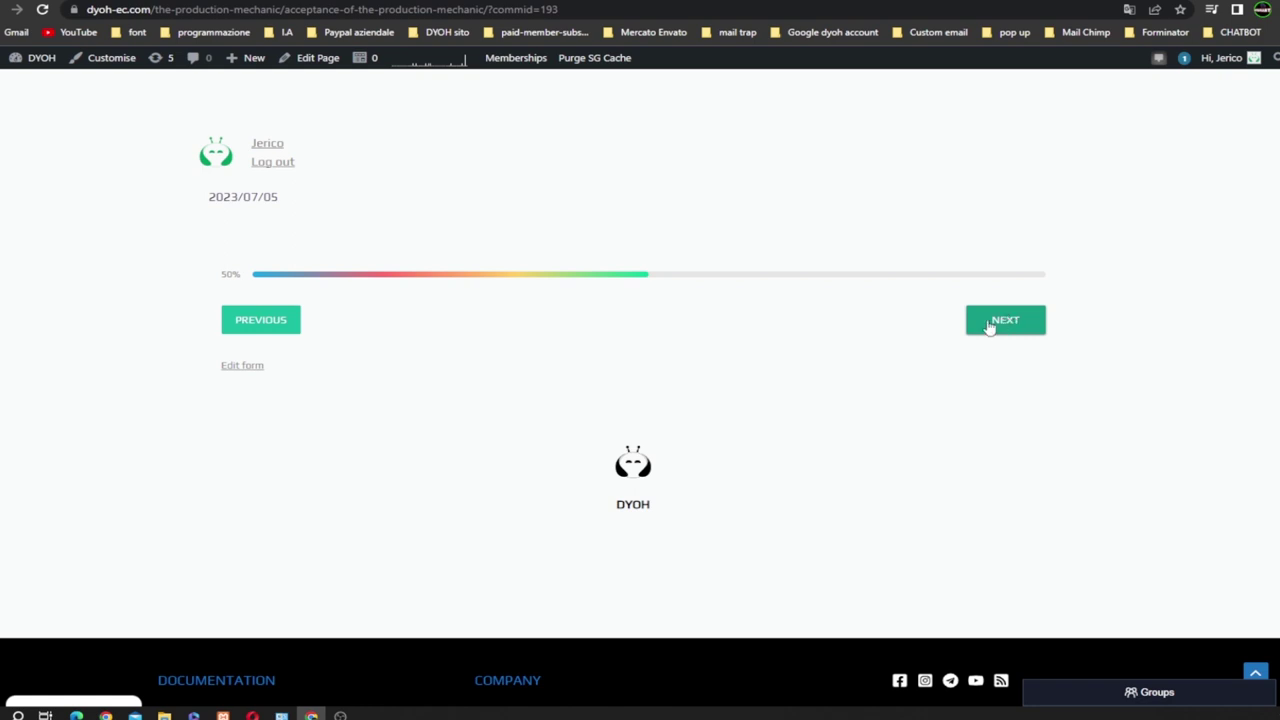
{"action": "left_click", "coordinate": [994, 386]}
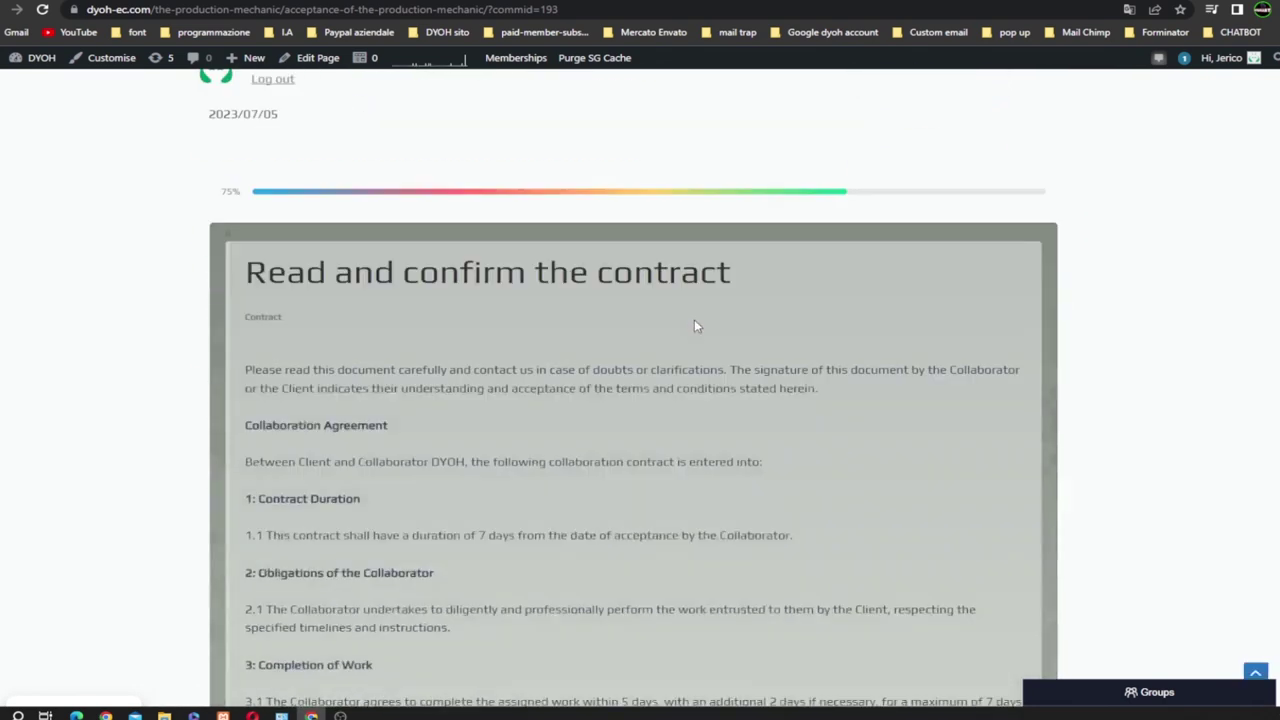
Read through the Collaboration Agreement from the contract duration clause down to the consent section.
{"action": "scroll", "coordinate": [694, 320], "scroll_direction": "down", "scroll_amount": 3}
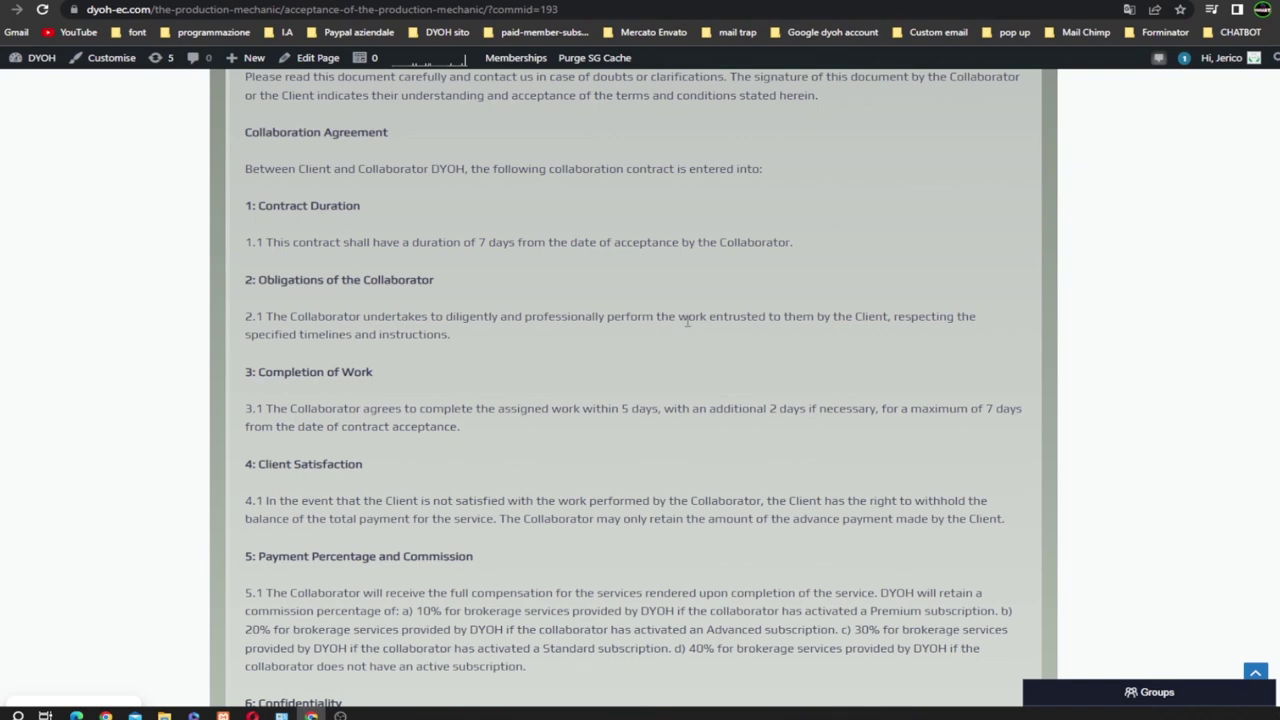
{"action": "scroll", "coordinate": [688, 322], "scroll_direction": "down", "scroll_amount": 7}
{"action": "scroll", "coordinate": [782, 367], "scroll_direction": "up", "scroll_amount": 2}
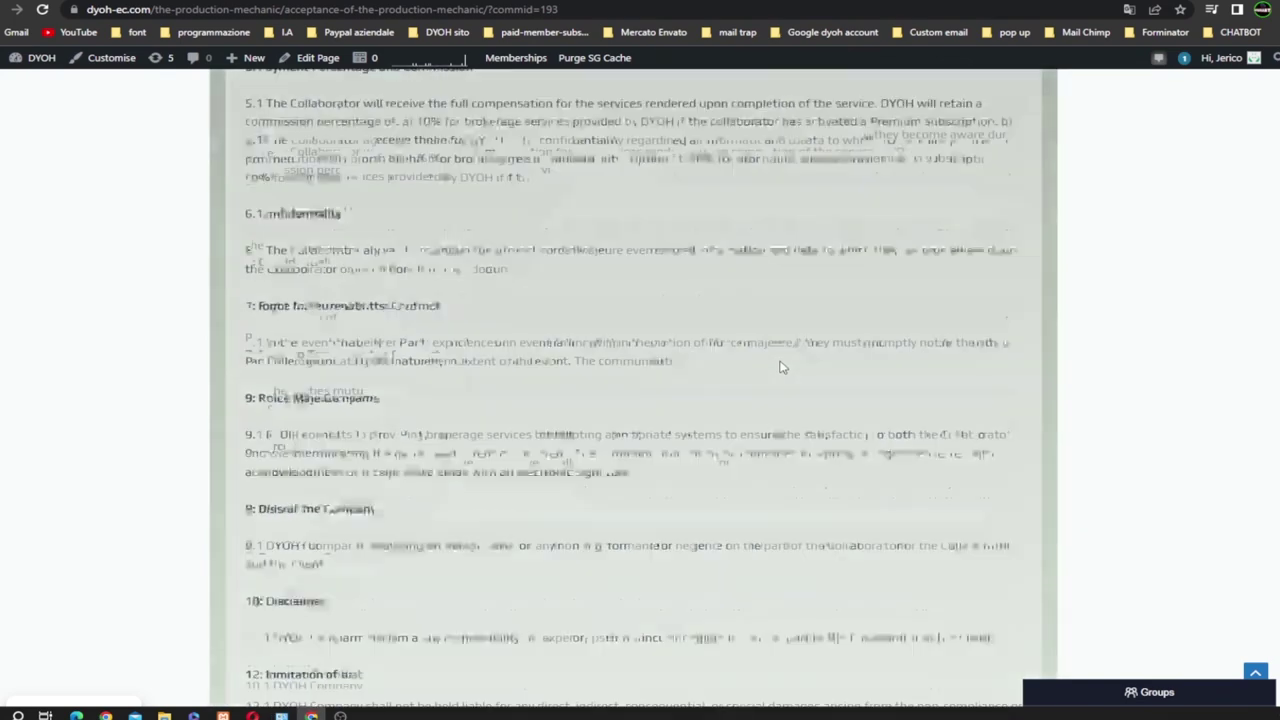
{"action": "scroll", "coordinate": [782, 367], "scroll_direction": "up", "scroll_amount": 5}
{"action": "scroll", "coordinate": [780, 363], "scroll_direction": "down", "scroll_amount": 3}
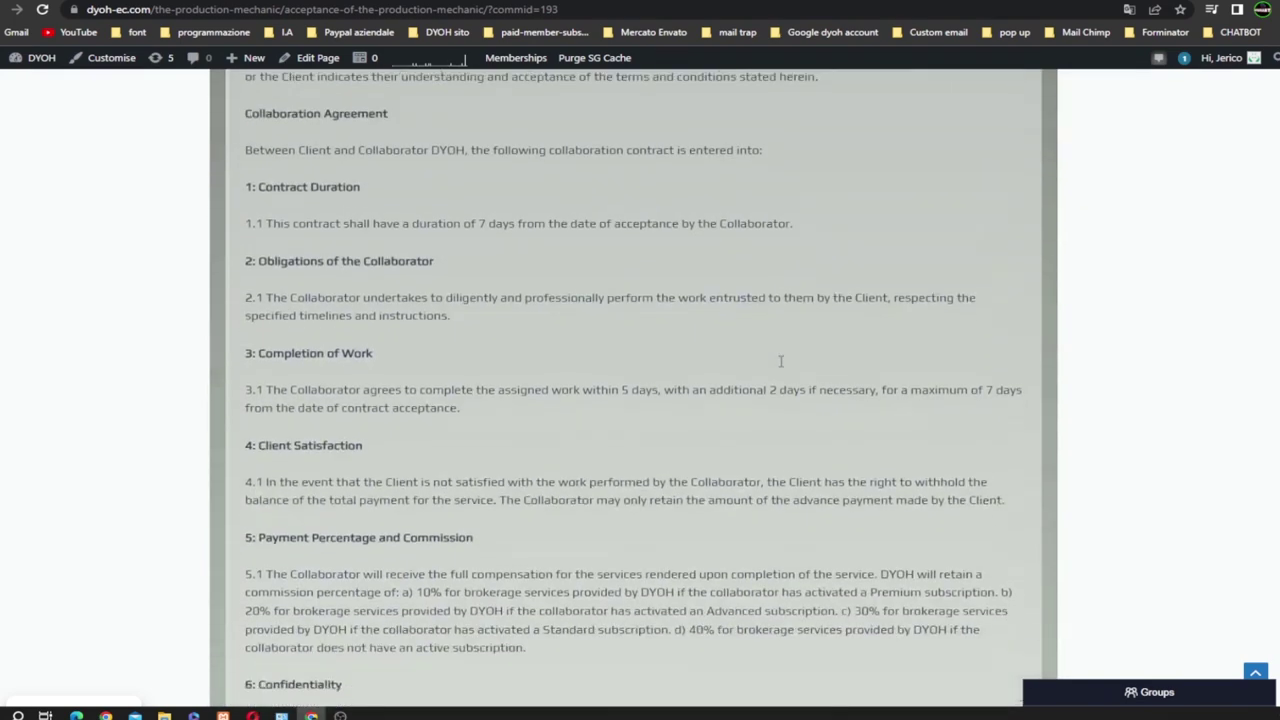
{"action": "scroll", "coordinate": [781, 361], "scroll_direction": "down", "scroll_amount": 6}
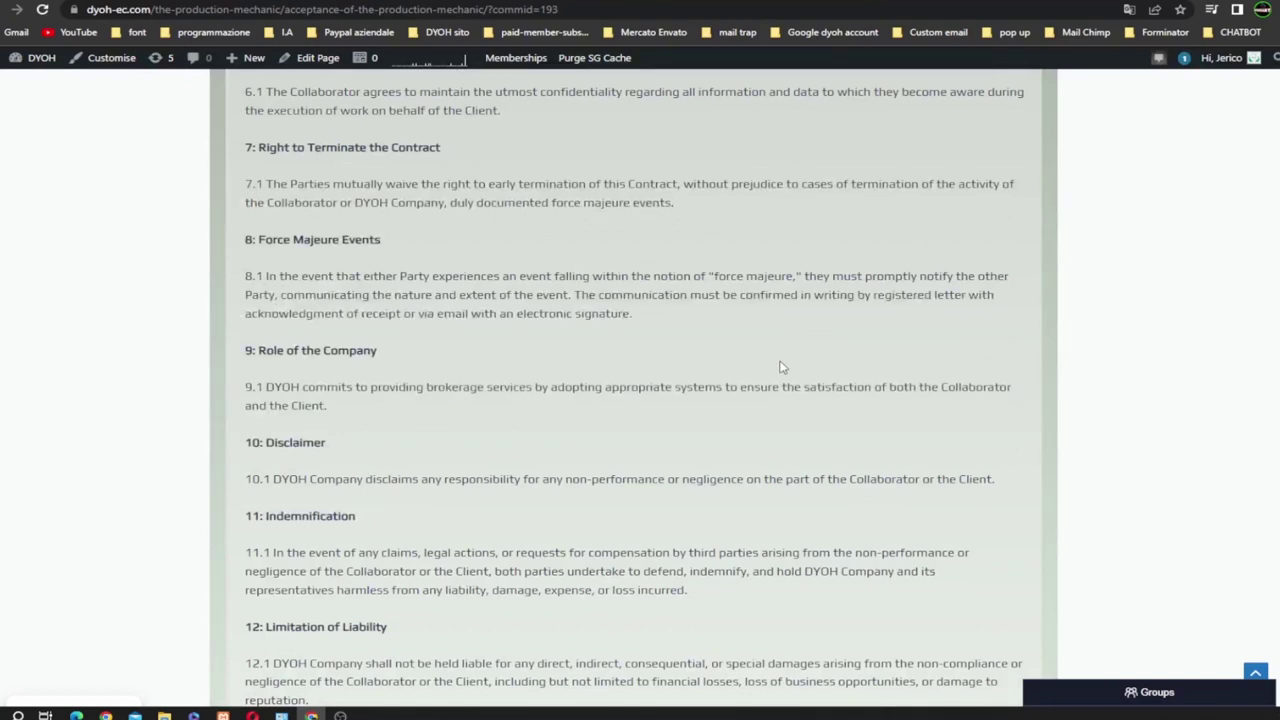
{"action": "scroll", "coordinate": [782, 367], "scroll_direction": "down", "scroll_amount": 5}
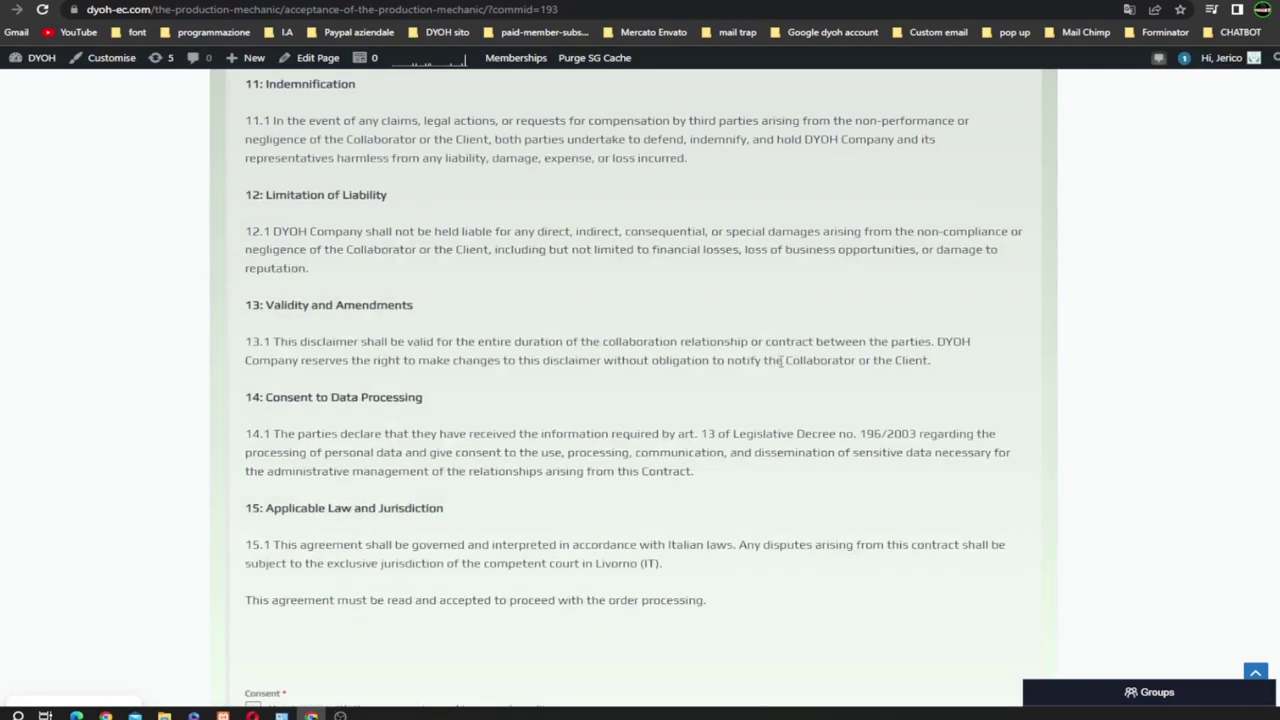
{"action": "scroll", "coordinate": [781, 364], "scroll_direction": "down", "scroll_amount": 3}
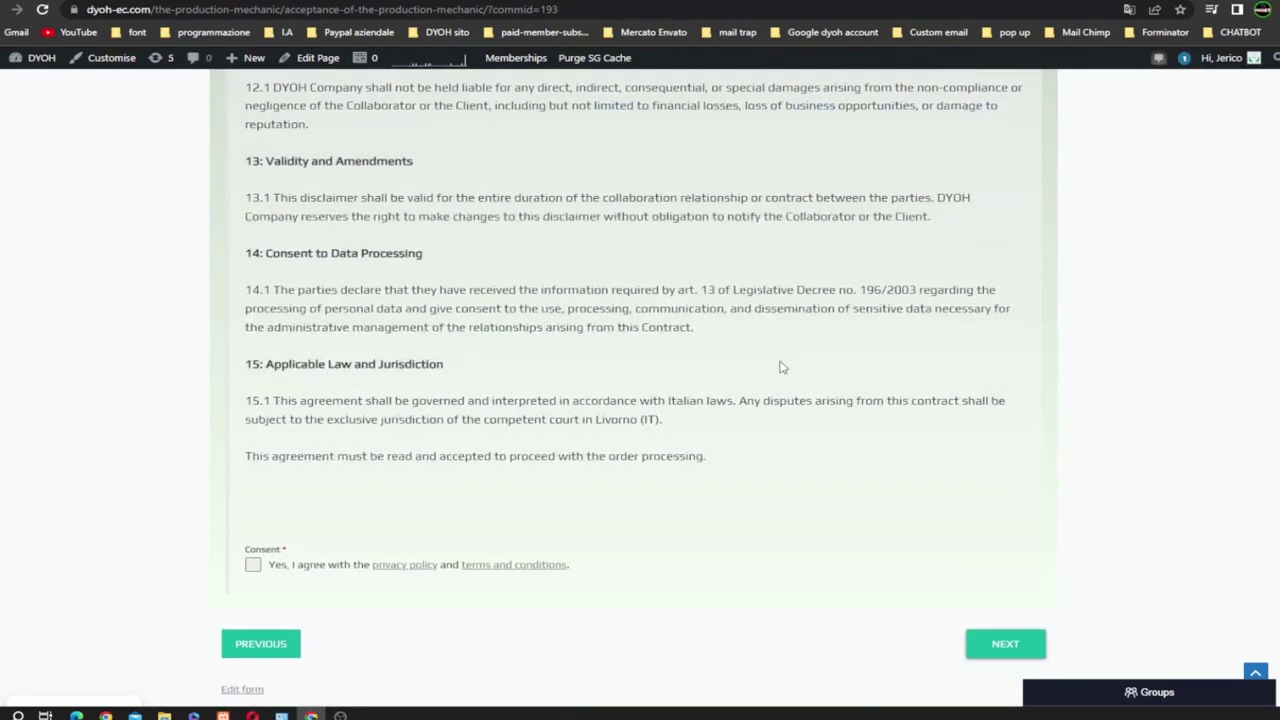
Agree to the privacy policy and terms and conditions under the contract and continue to the electronic signature page.
{"action": "left_click", "coordinate": [253, 565]}
{"action": "scroll", "coordinate": [812, 473], "scroll_direction": "up", "scroll_amount": 2}
{"action": "scroll", "coordinate": [843, 409], "scroll_direction": "down", "scroll_amount": 3}
{"action": "scroll", "coordinate": [829, 437], "scroll_direction": "down", "scroll_amount": 3}
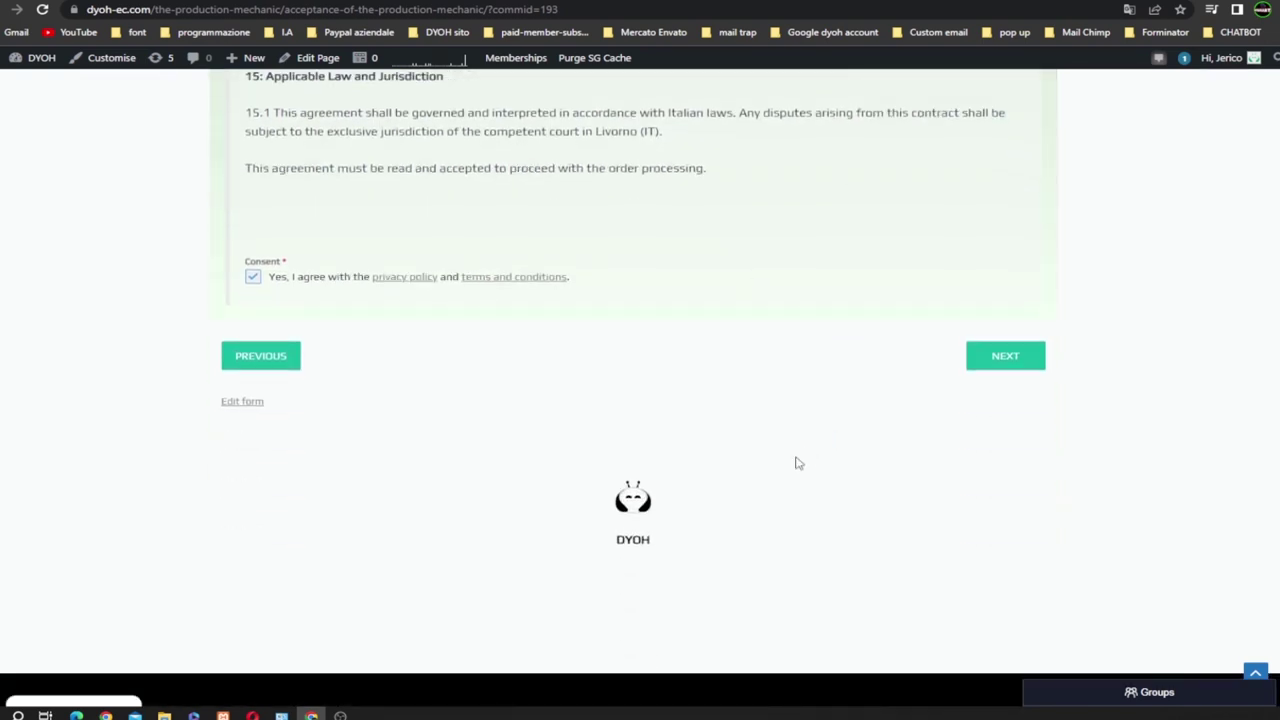
{"action": "left_click", "coordinate": [1008, 364]}
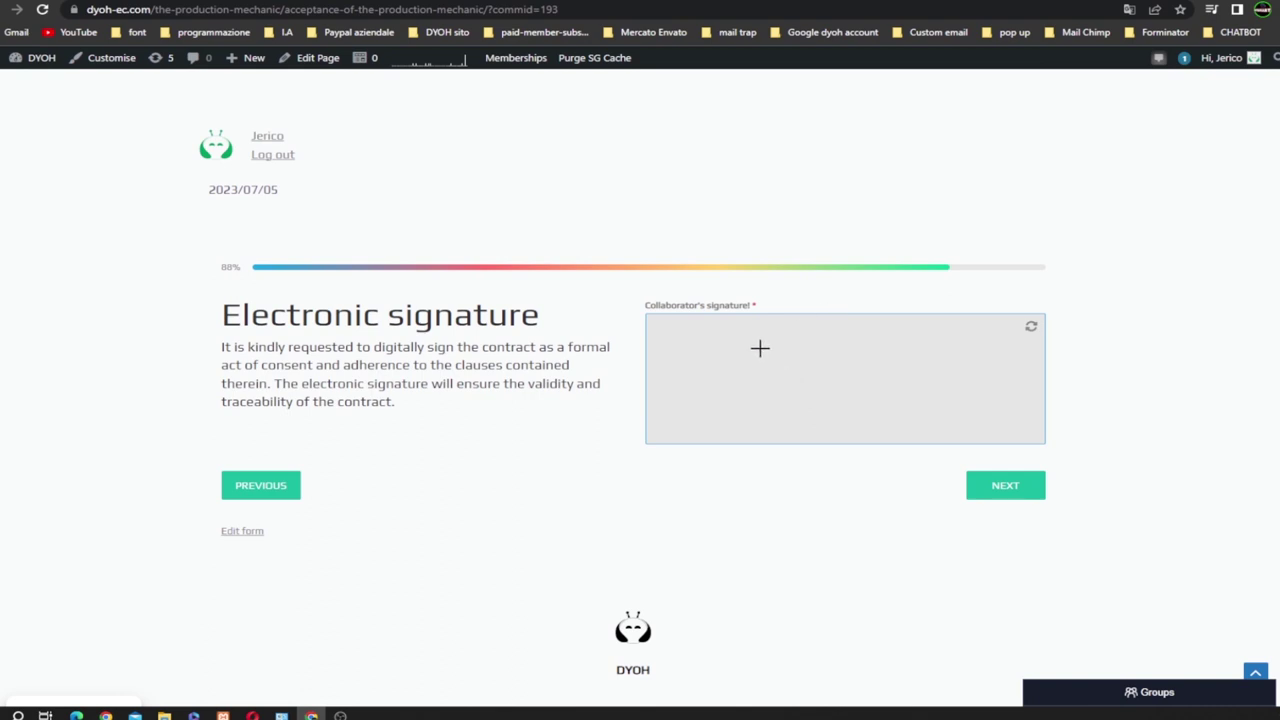
Sign by hand in the Collaborator's signature field, continue to the final page and send the acceptance form.
{"action": "mouse_move", "coordinate": [729, 354]}
{"action": "left_mouse_down"}
{"action": "mouse_move", "coordinate": [706, 410]}
{"action": "mouse_move", "coordinate": [776, 396]}
{"action": "mouse_move", "coordinate": [762, 388]}
{"action": "mouse_move", "coordinate": [820, 403]}
{"action": "mouse_move", "coordinate": [863, 383]}
{"action": "mouse_move", "coordinate": [855, 400]}
{"action": "mouse_move", "coordinate": [894, 391]}
{"action": "mouse_move", "coordinate": [910, 411]}
{"action": "mouse_move", "coordinate": [646, 395]}
{"action": "left_mouse_up"}
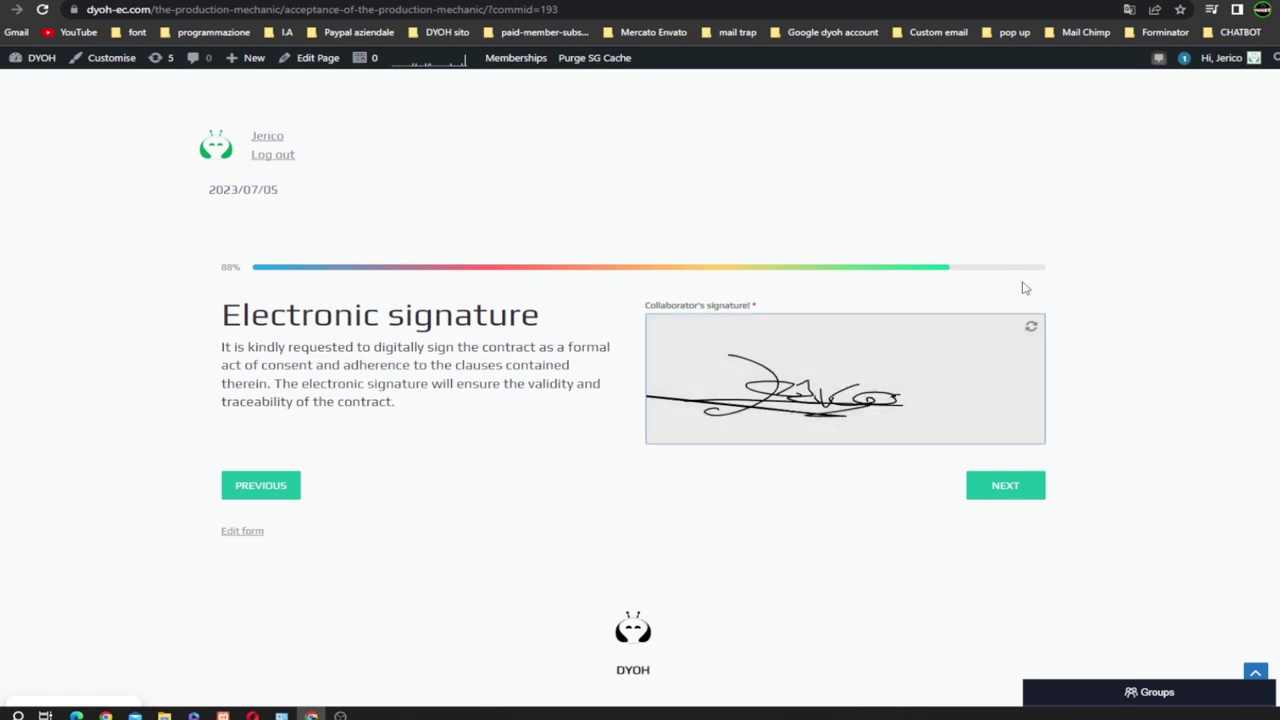
{"action": "left_click", "coordinate": [1006, 487]}
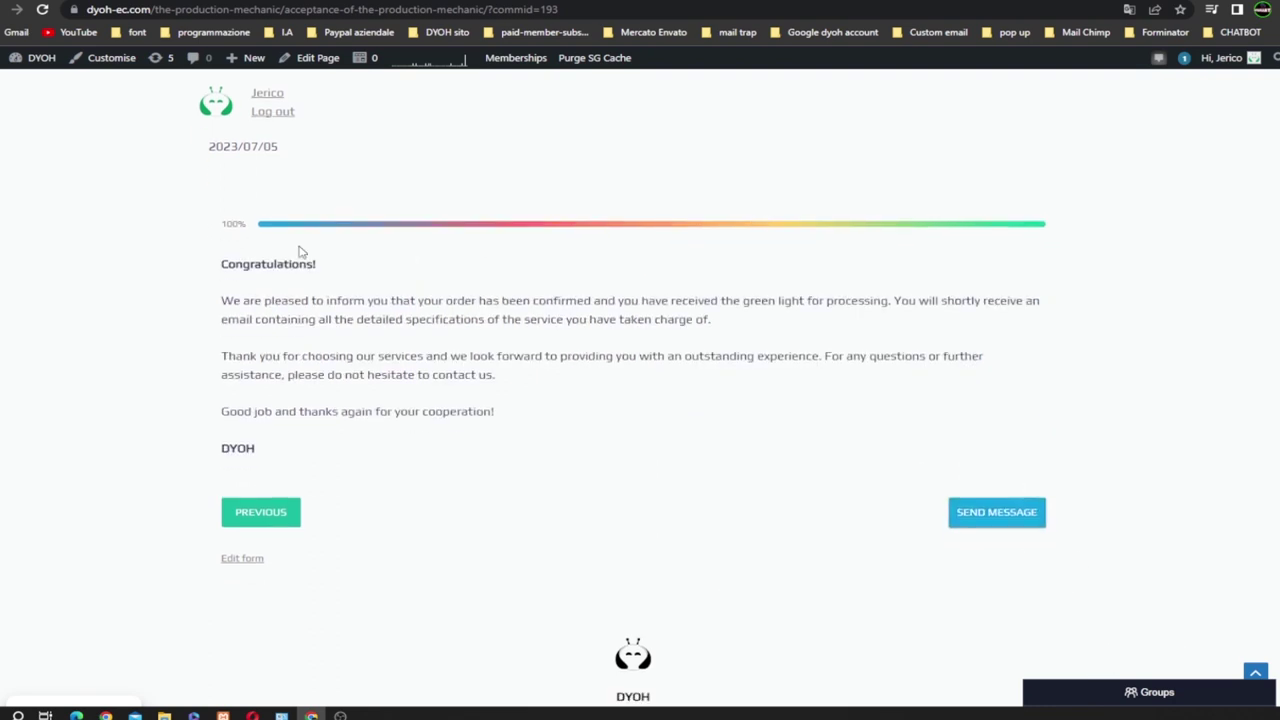
{"action": "left_click", "coordinate": [950, 512]}
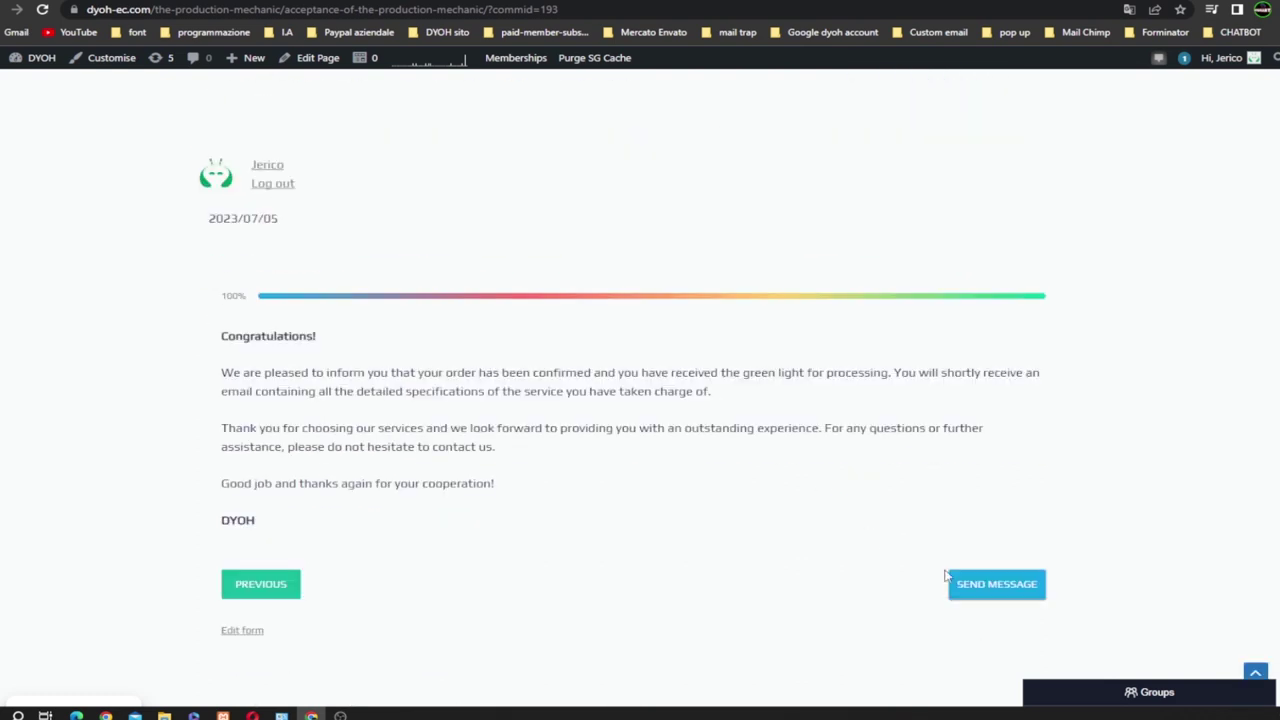
{"action": "left_click", "coordinate": [973, 586]}
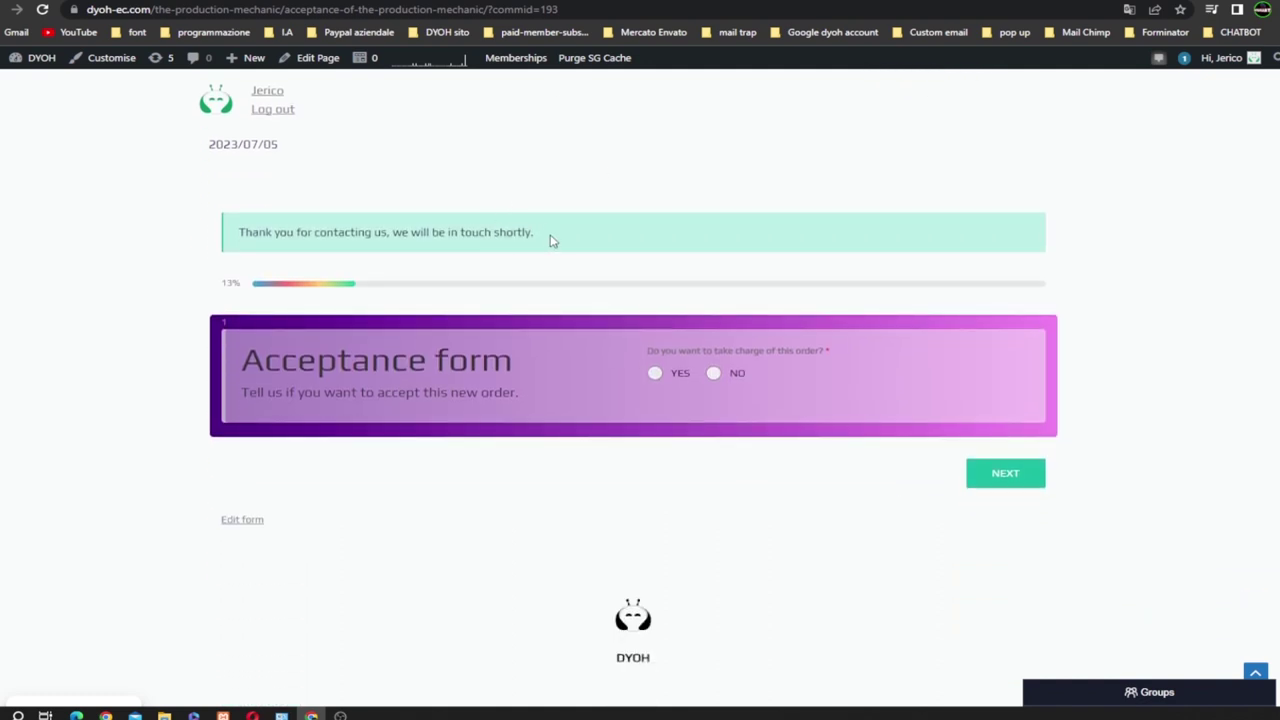
{"action": "left_click_drag", "start_coordinate": [536, 234], "coordinate": [226, 234]}
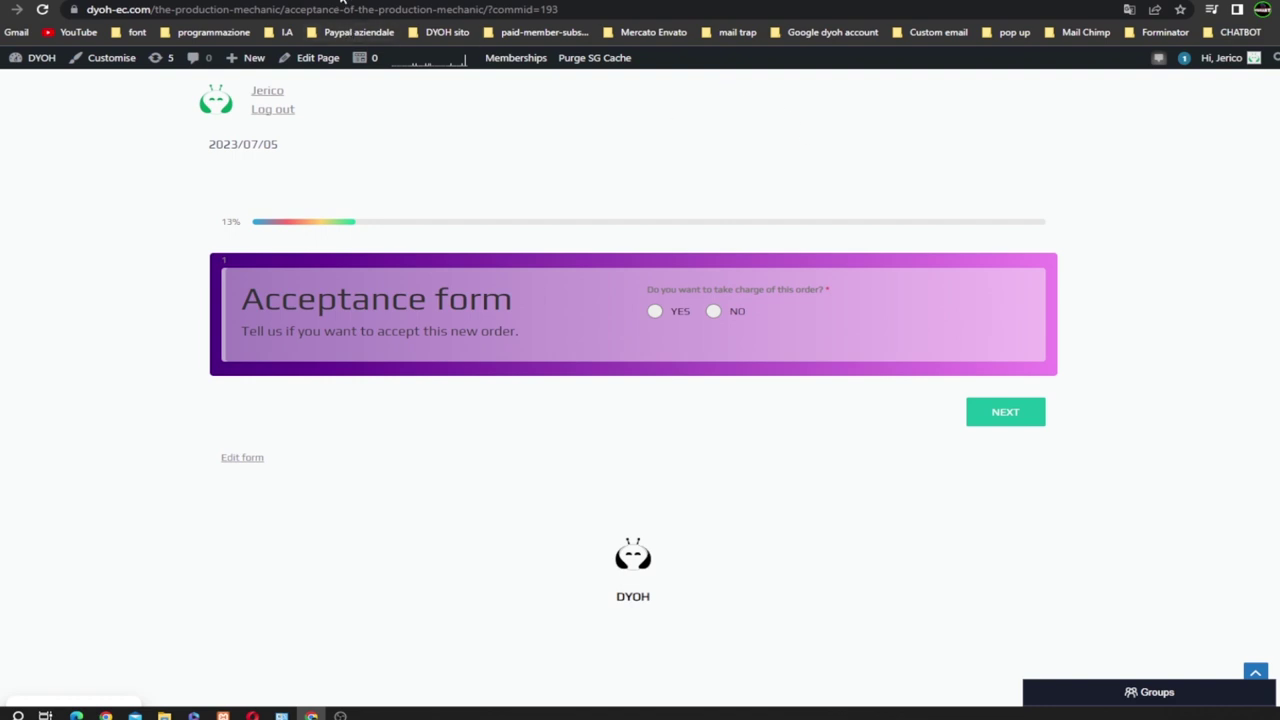
Switch to the webmail, open the newest Acceptance form entry e-mail and review its submitted consent, customer, genre and order answers.
{"action": "left_click", "coordinate": [342, 5]}
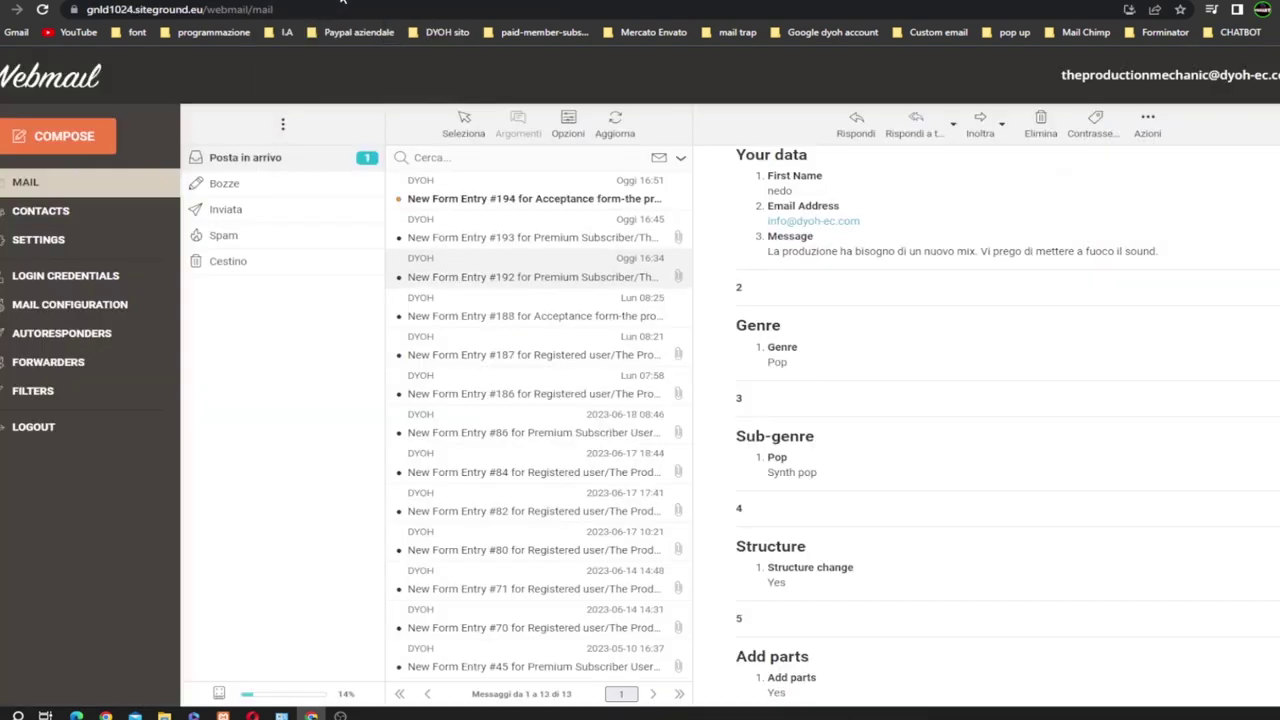
{"action": "left_click", "coordinate": [588, 347]}
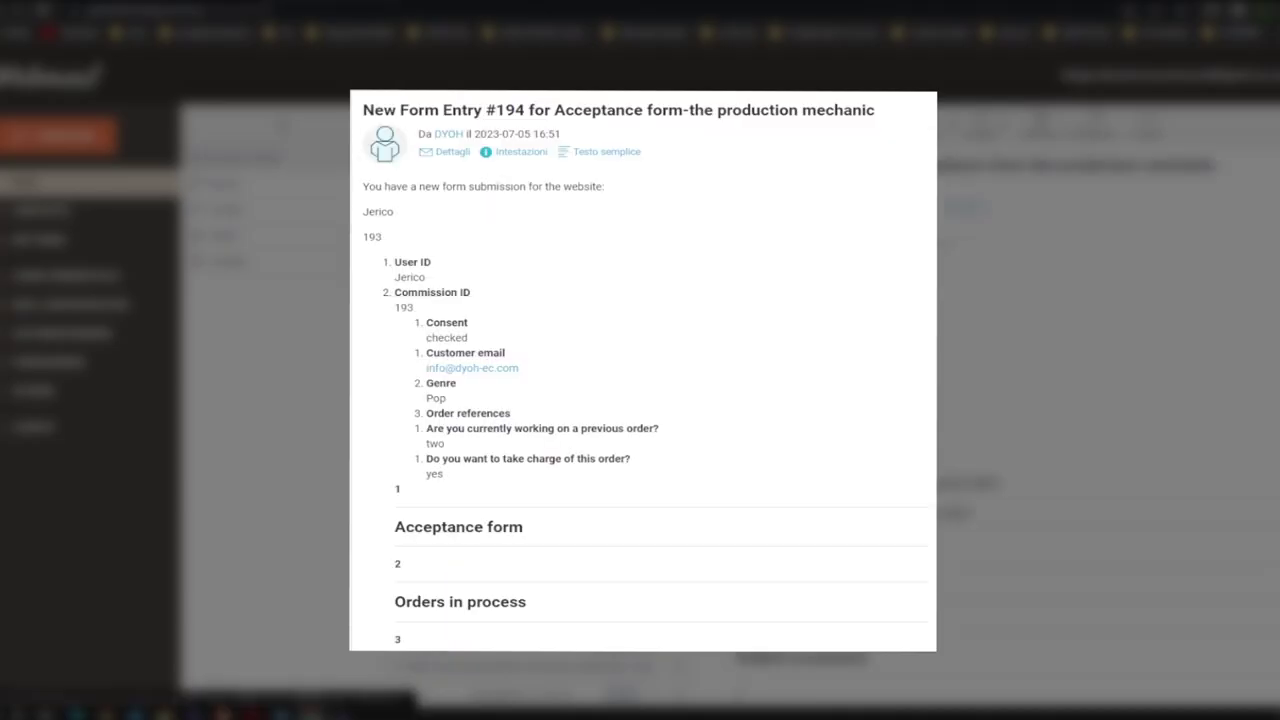
{"action": "scroll", "coordinate": [620, 372], "scroll_direction": "down", "scroll_amount": 5}
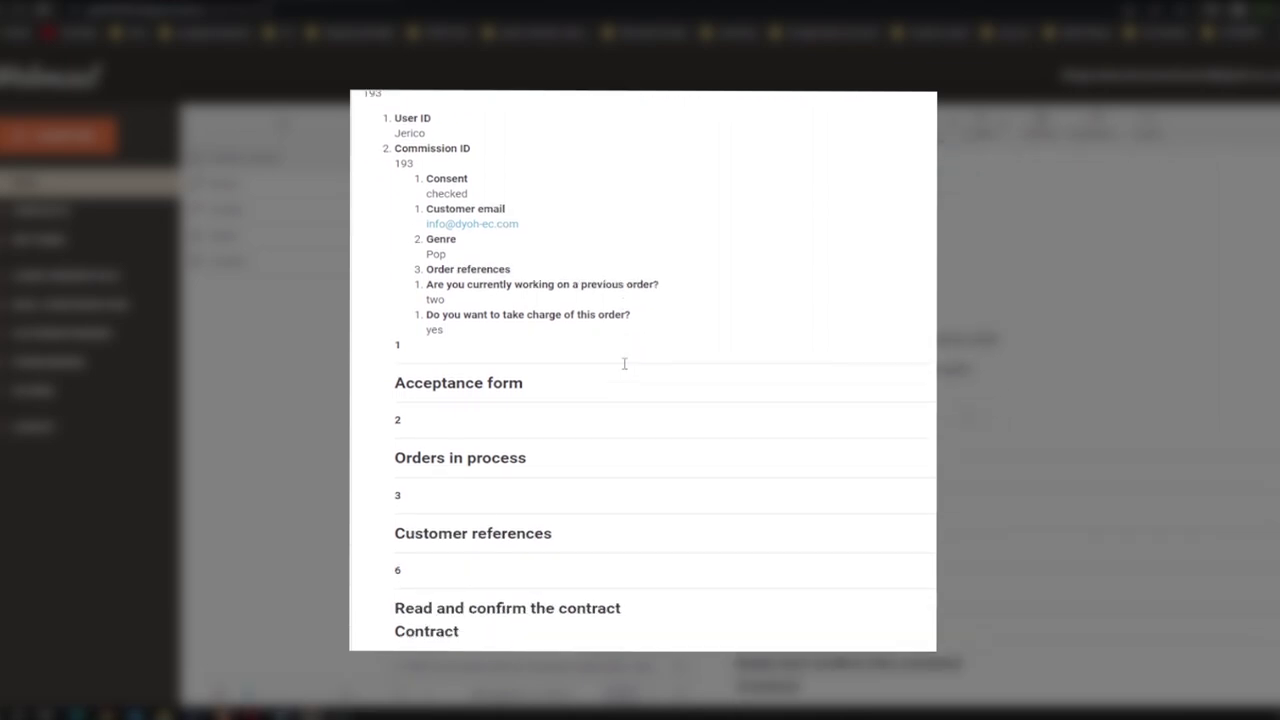
{"action": "scroll", "coordinate": [622, 369], "scroll_direction": "up", "scroll_amount": 5}
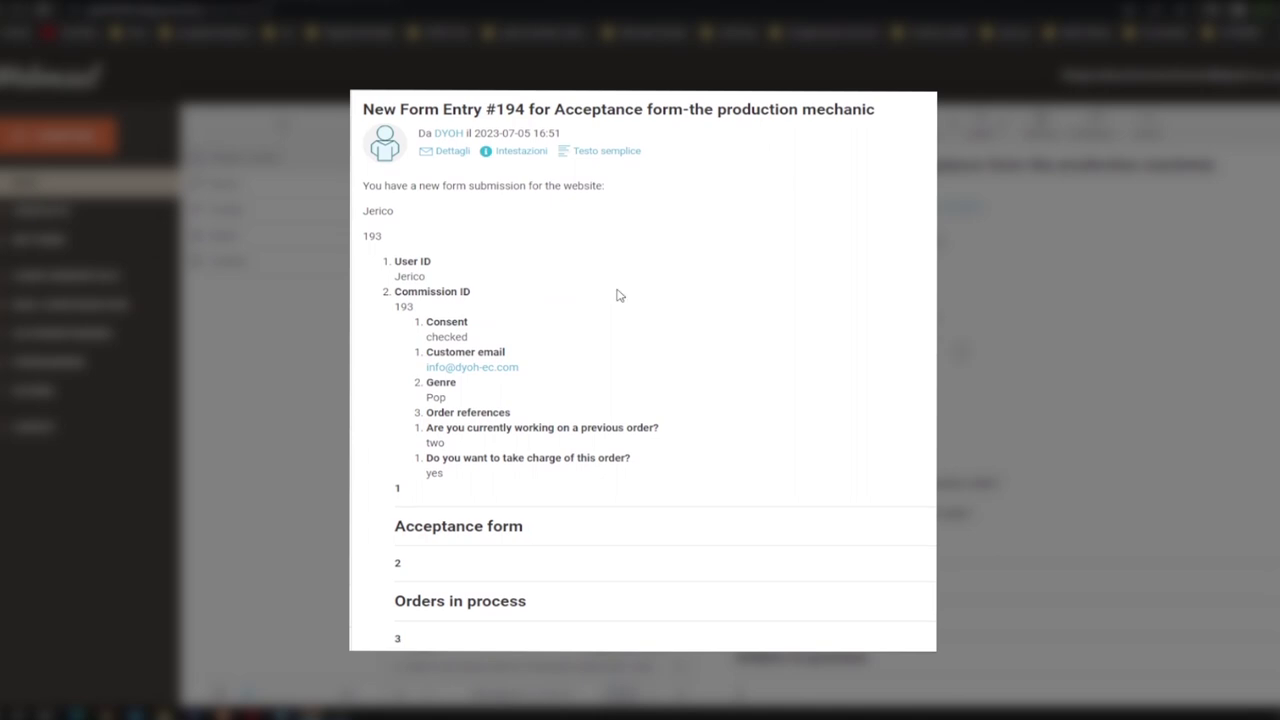
{"action": "scroll", "coordinate": [617, 295], "scroll_direction": "down", "scroll_amount": 3}
{"action": "scroll", "coordinate": [620, 294], "scroll_direction": "up", "scroll_amount": 1}
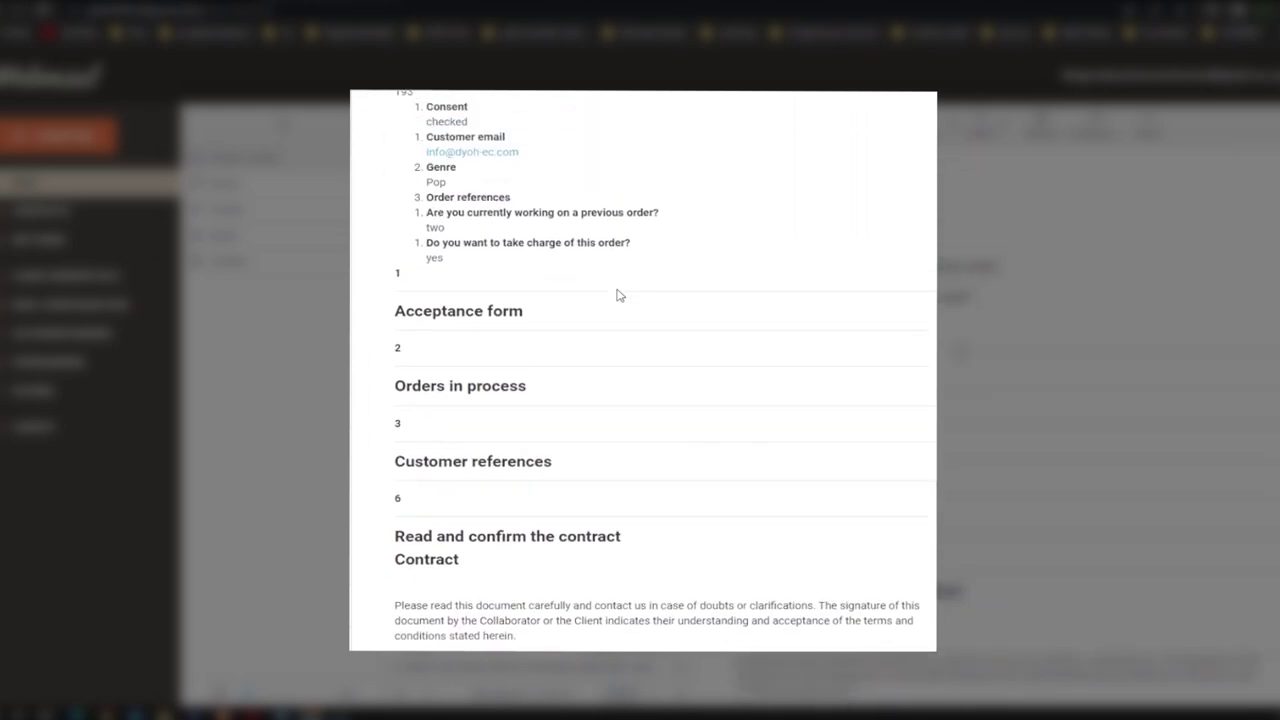
{"action": "scroll", "coordinate": [500, 180], "scroll_direction": "up", "scroll_amount": 1}
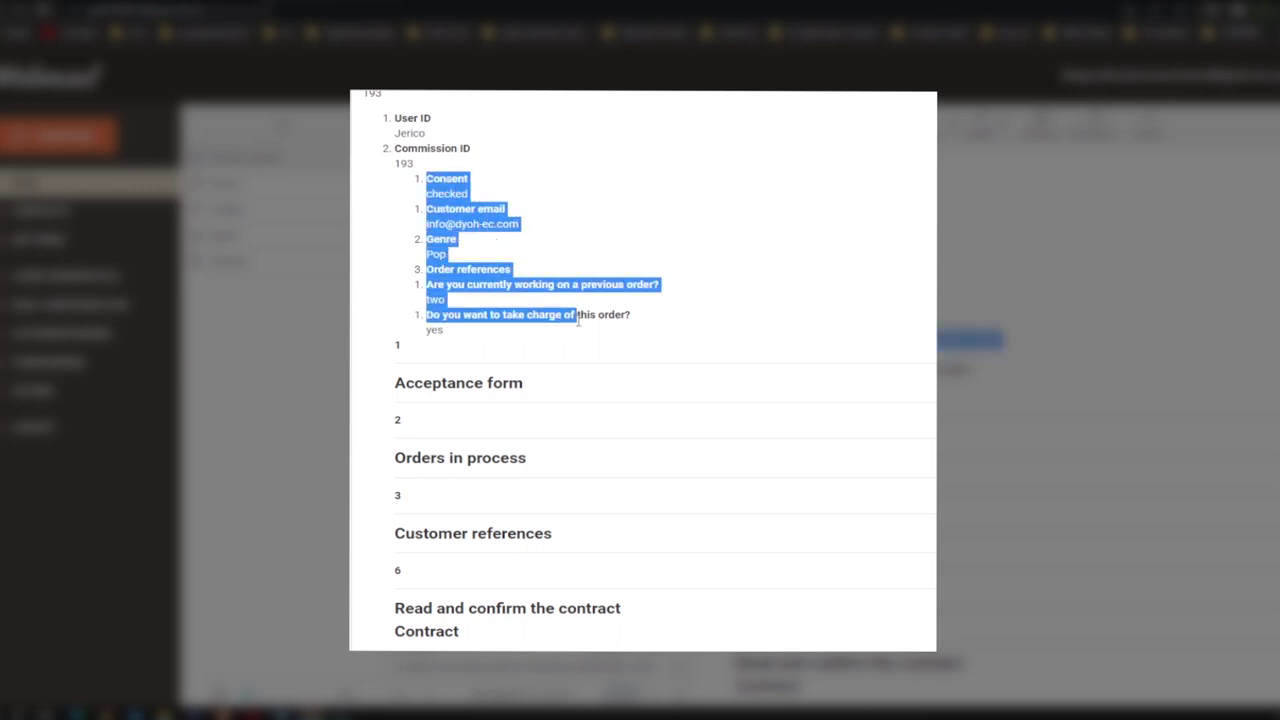
{"action": "left_click", "coordinate": [620, 334]}
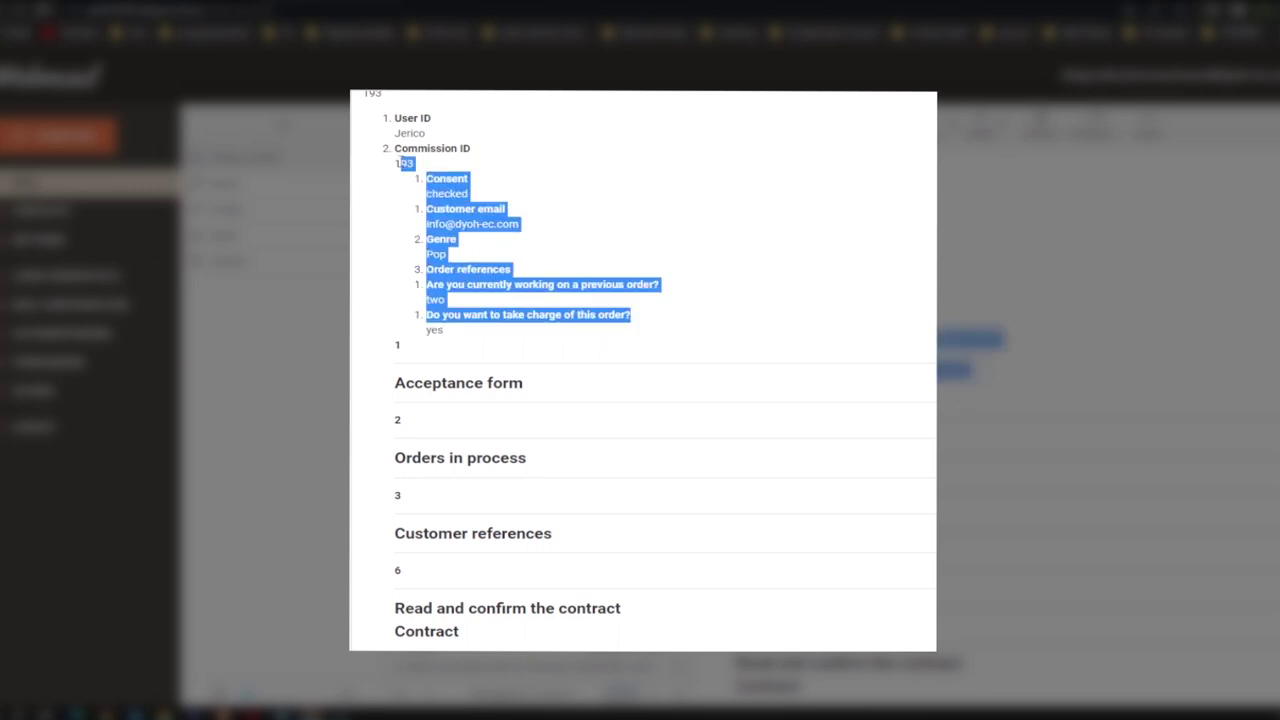